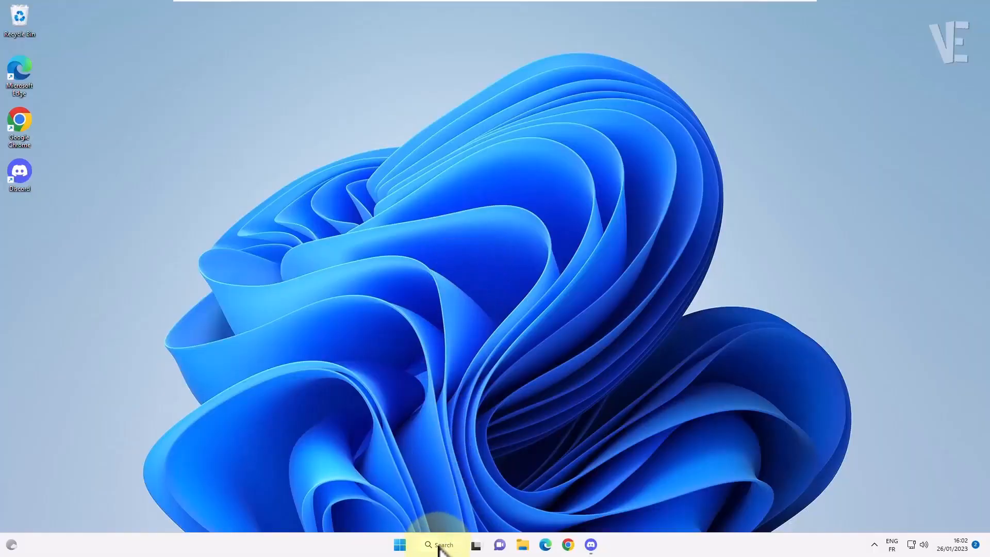
- Search Windows for cmd and open Command Prompt with administrator rights
click(440, 545)
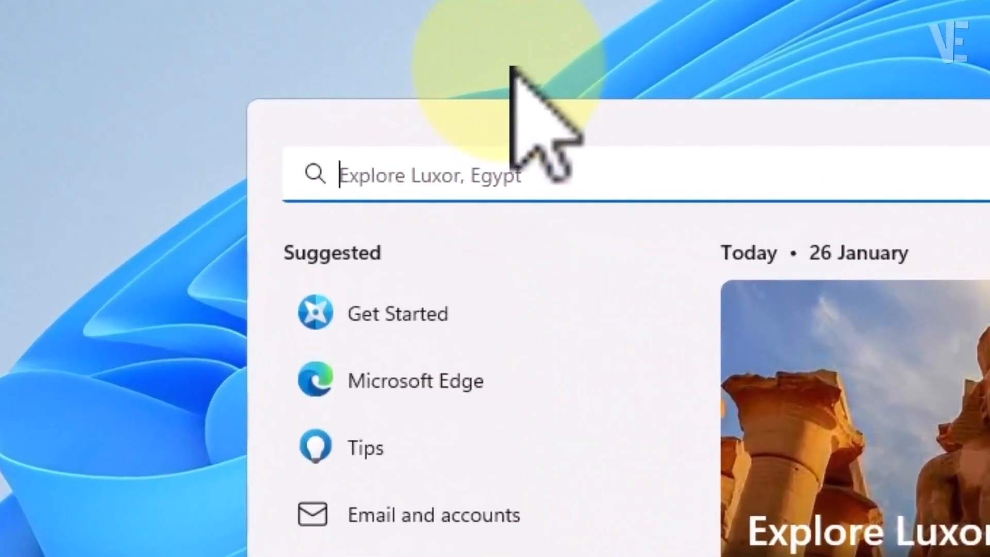
text(cmd)
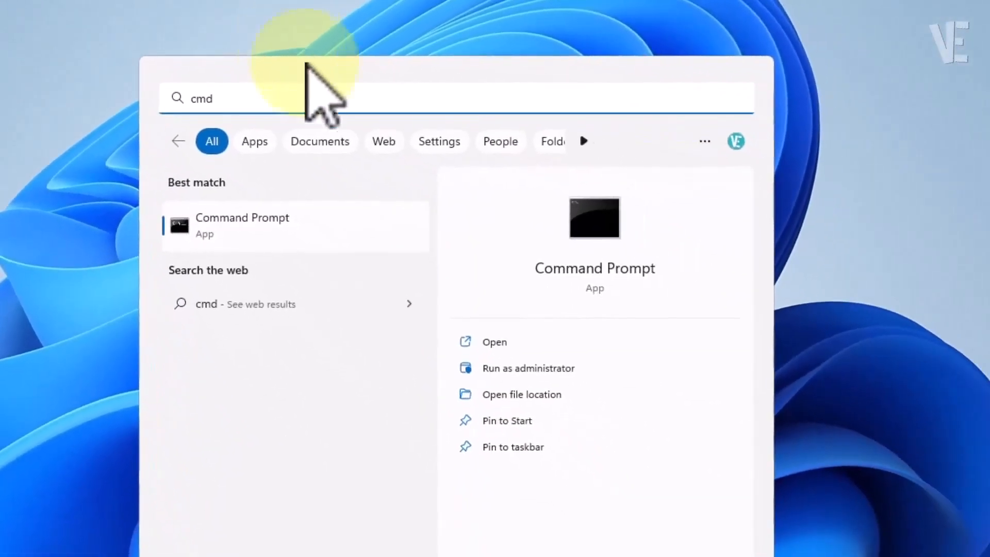
click(518, 369)
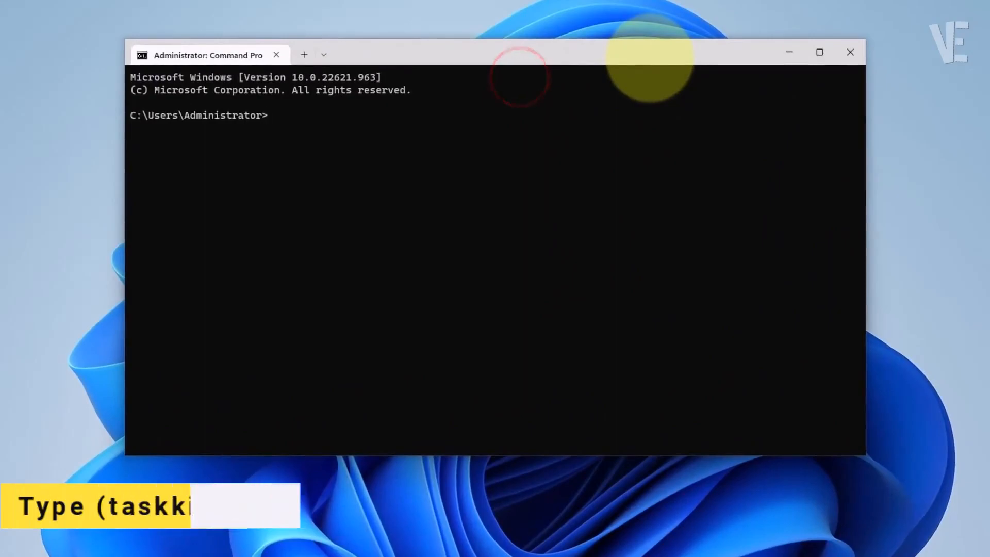
- Force-close Discord with the command taskkill /f /im discord.exe, and leave the console with exit
text(taskkill /f /im disco)
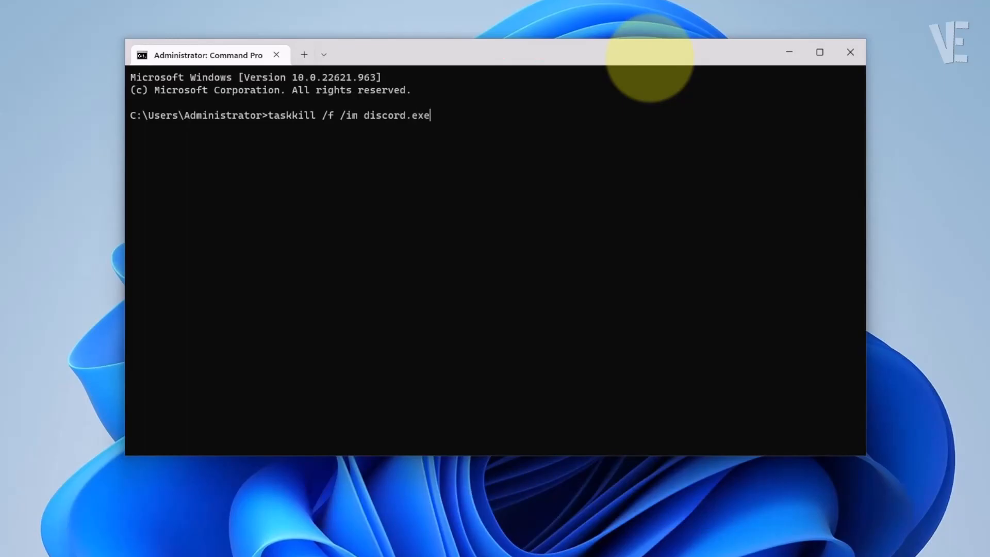
text(rd.exe)
key(Return)
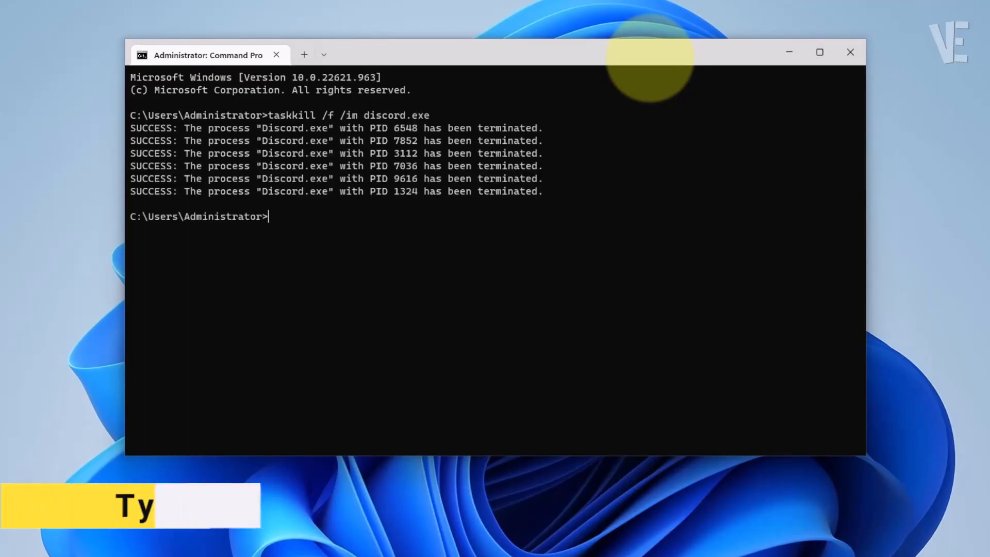
text(ex)
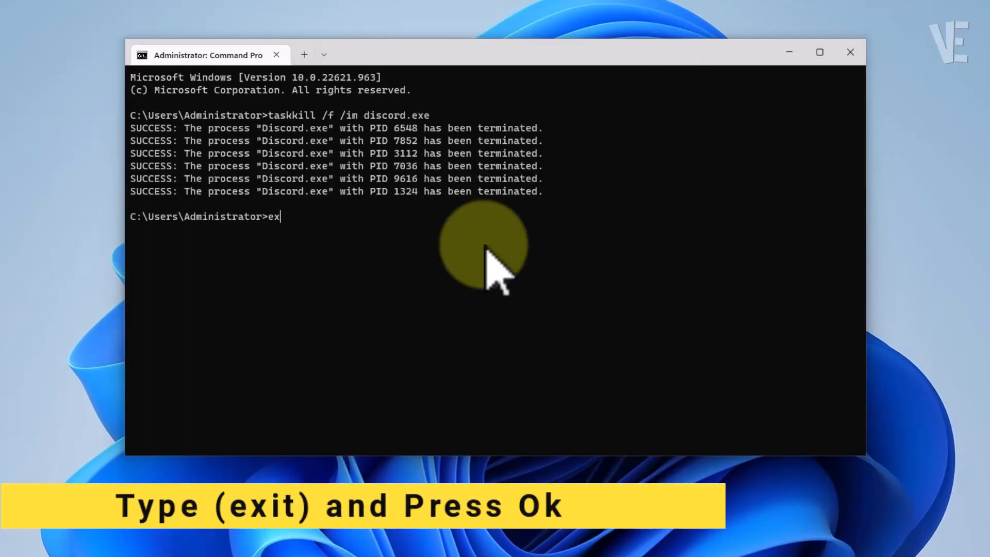
text(it)
key(Return)
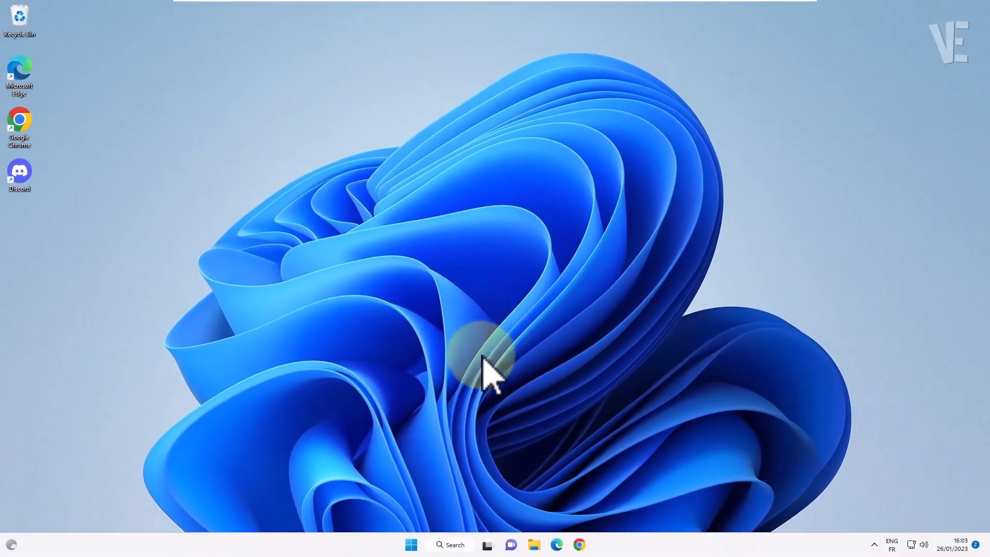
- Search Windows for control panel and open its list of programs to uninstall
click(445, 546)
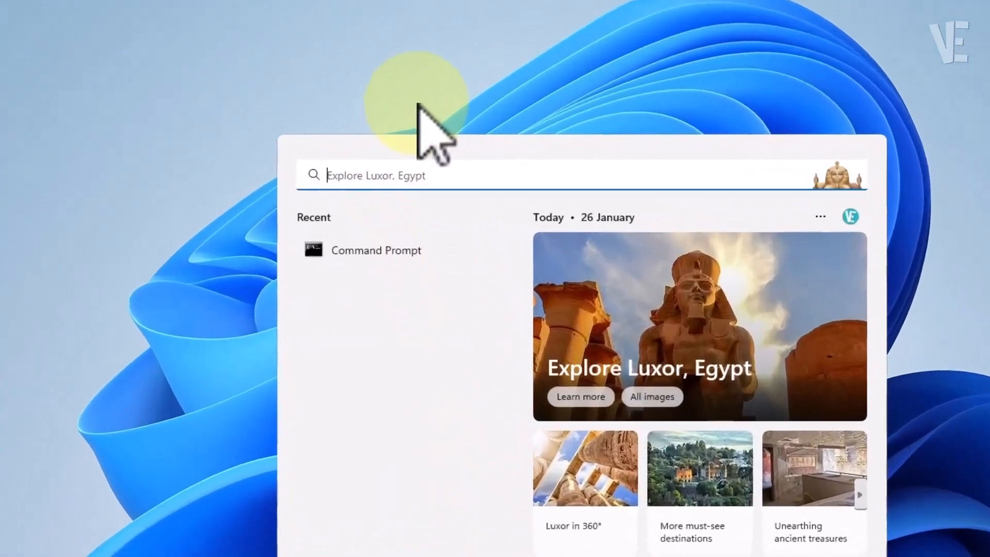
text(control panel)
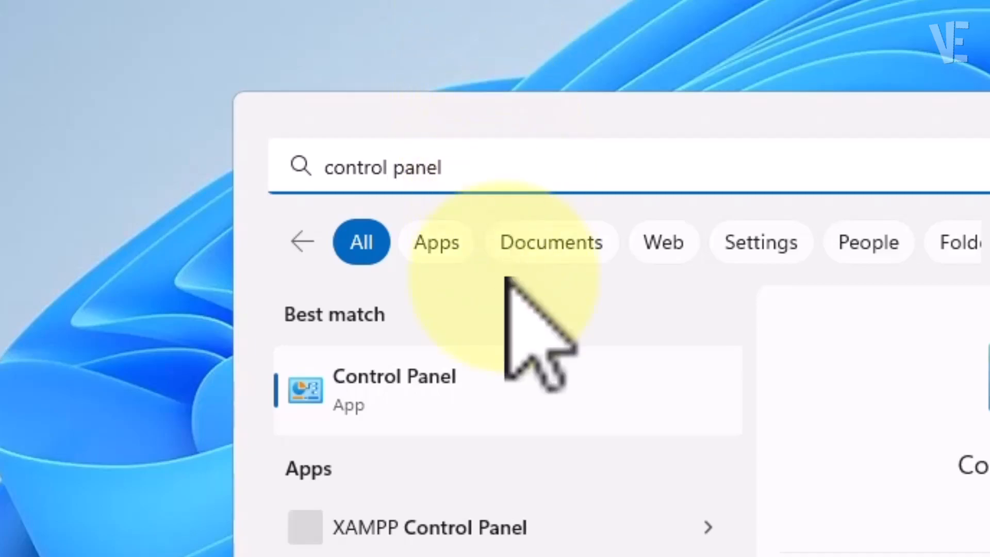
click(467, 396)
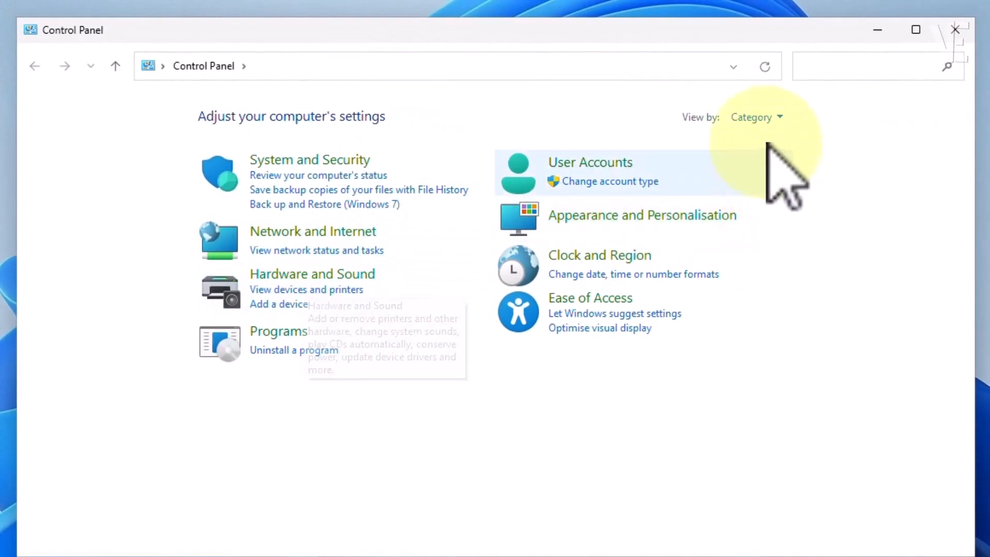
click(767, 118)
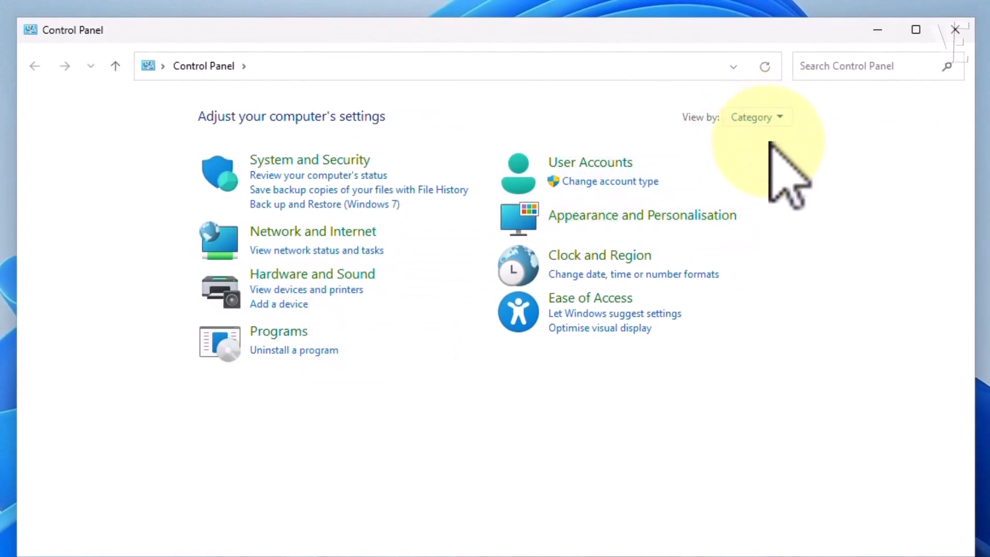
click(298, 350)
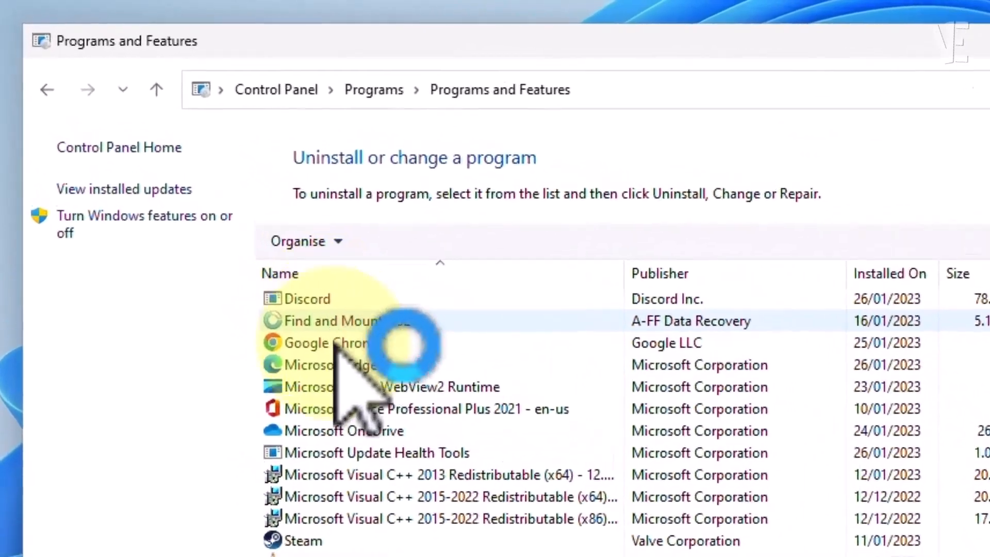
- Uninstall Discord from the installed programs and close the Programs and Features window
click(434, 387)
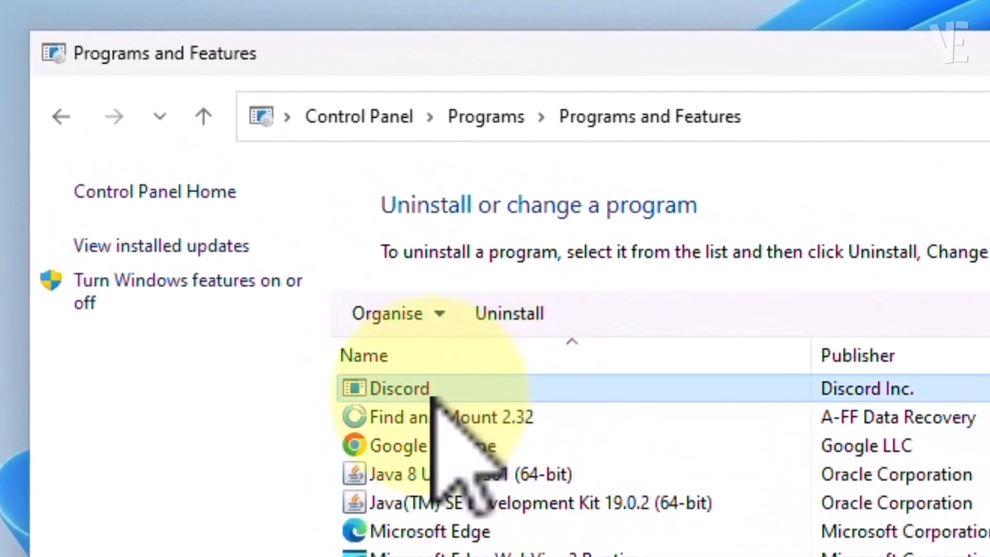
click(526, 318)
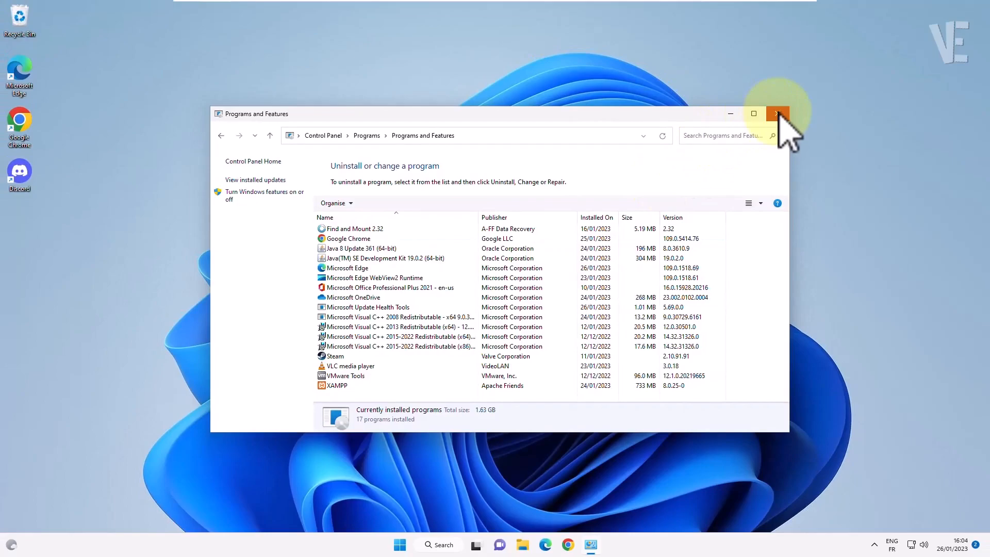
click(777, 114)
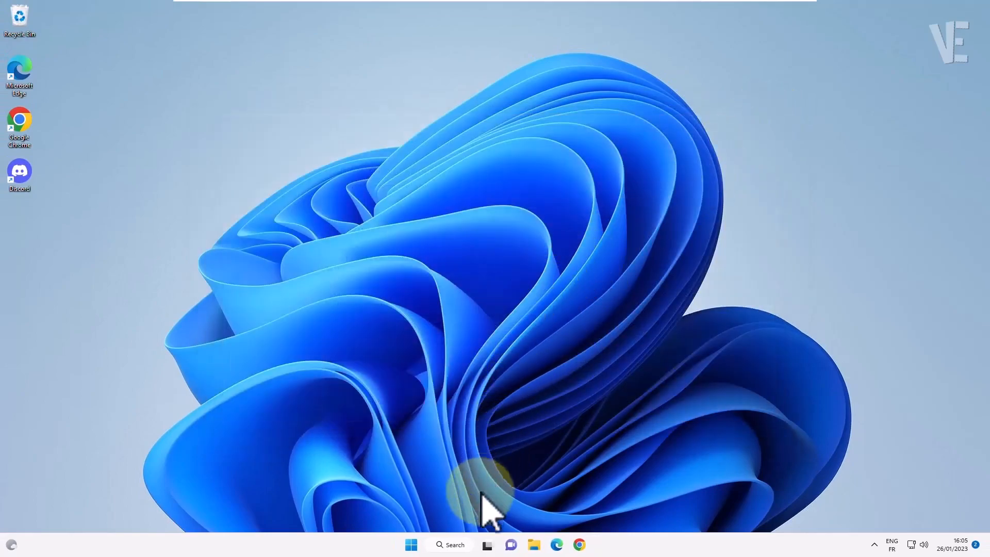
- Search Windows for run, open the Run dialog and move it to the middle of the desktop
click(456, 545)
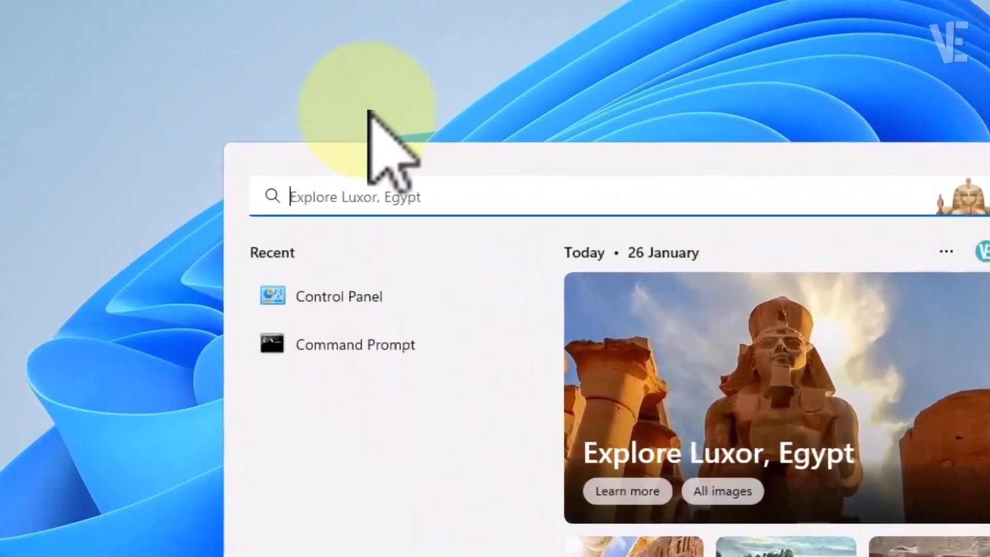
text(r)
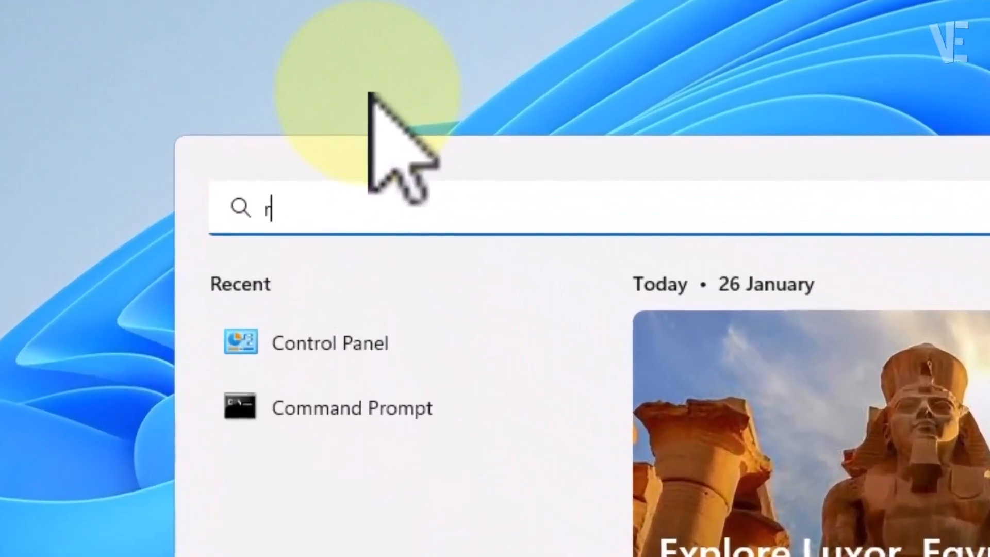
text(un)
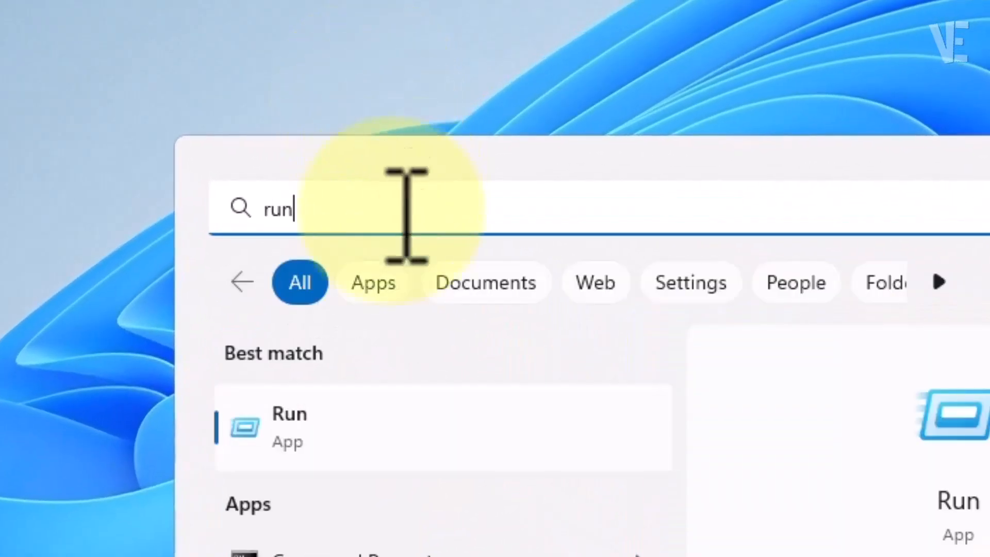
click(374, 423)
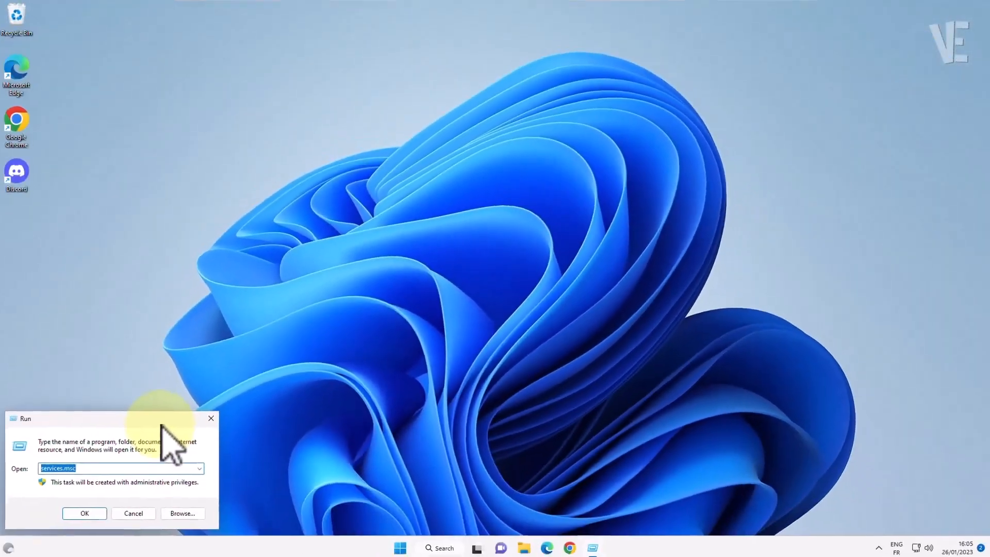
drag(162, 421, 528, 252)
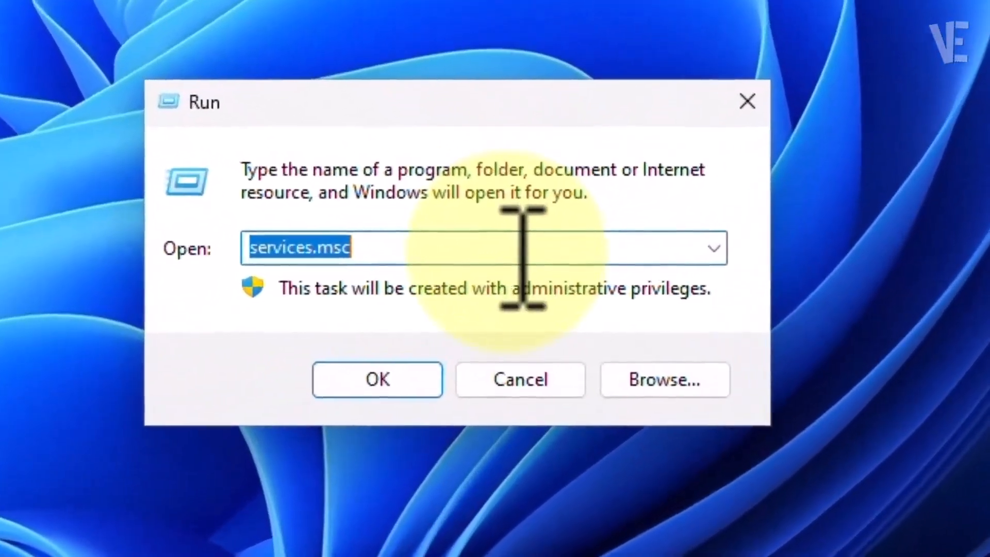
- Replace the command in the Run dialog with %appdata% and open the Roaming folder
click(501, 294)
key(BackSpace)
key(BackSpace)
key(BackSpace)
key(BackSpace)
key(BackSpace)
key(BackSpace)
key(BackSpace)
key(BackSpace)
key(BackSpace)
key(BackSpace)
key(BackSpace)
key(BackSpace)
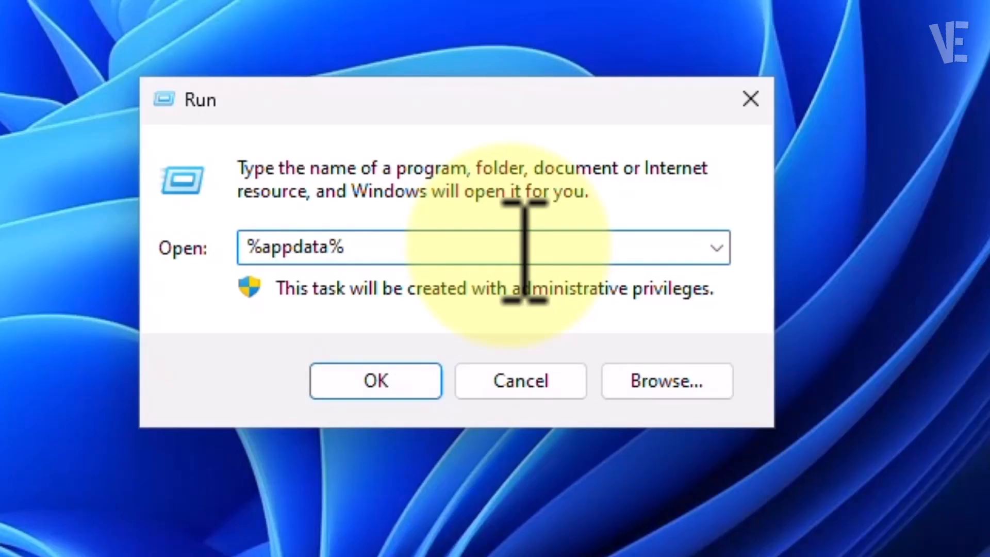
click(389, 380)
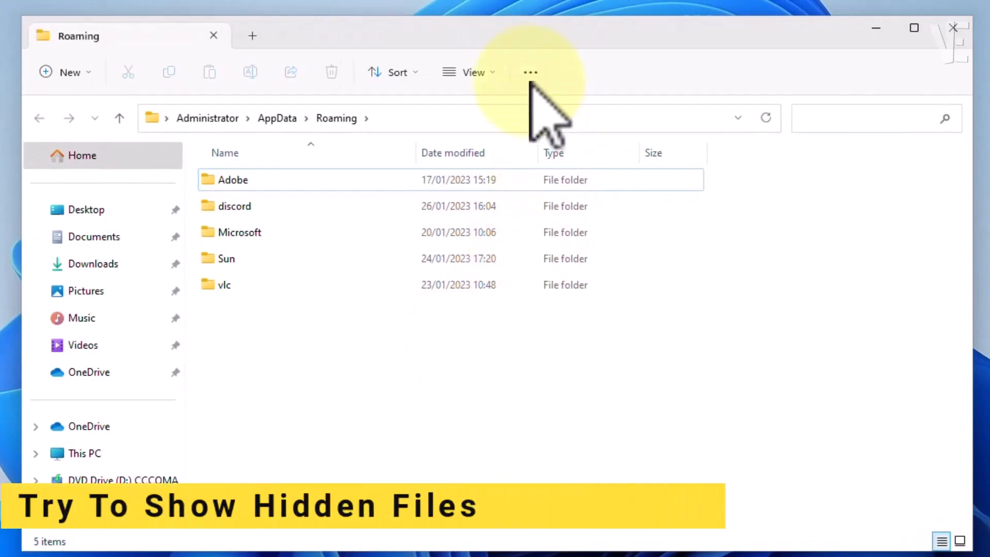
- Set the folder options to show hidden files, folders and drives, and apply the change
click(530, 74)
click(493, 259)
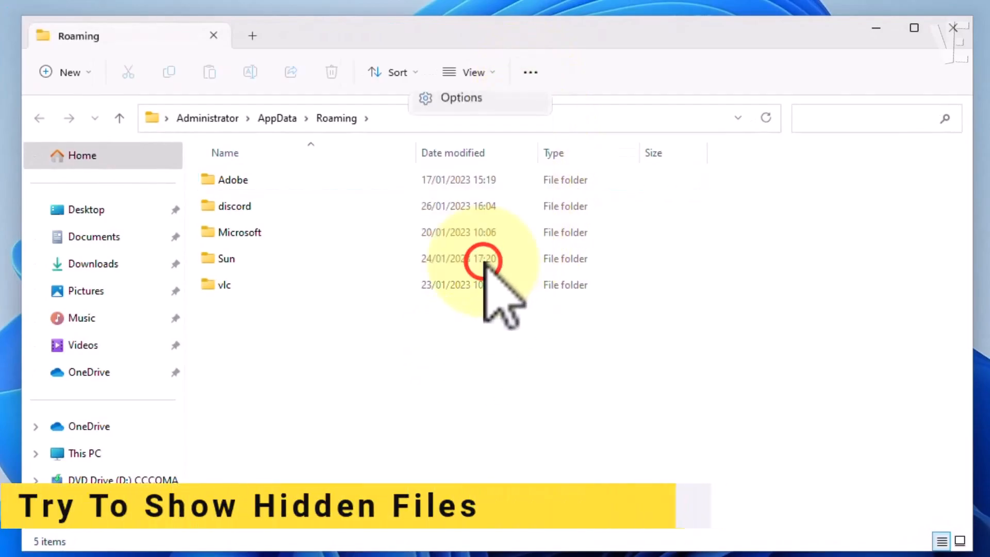
drag(282, 173, 705, 126)
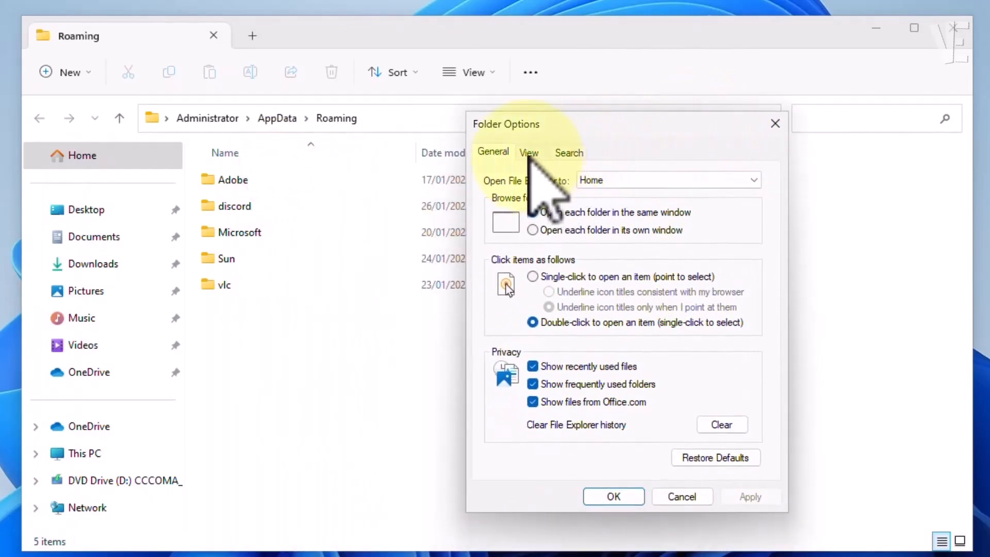
click(528, 151)
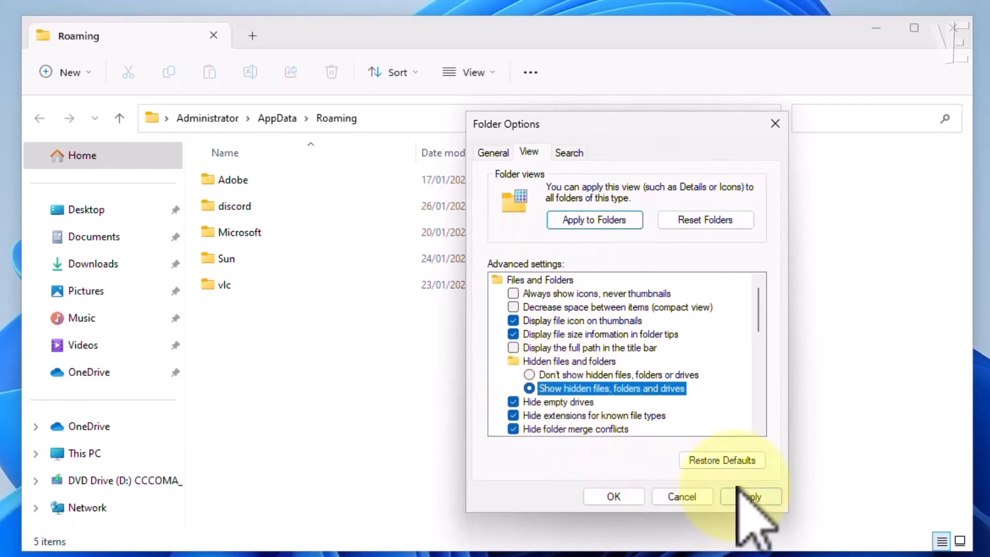
click(746, 497)
click(624, 501)
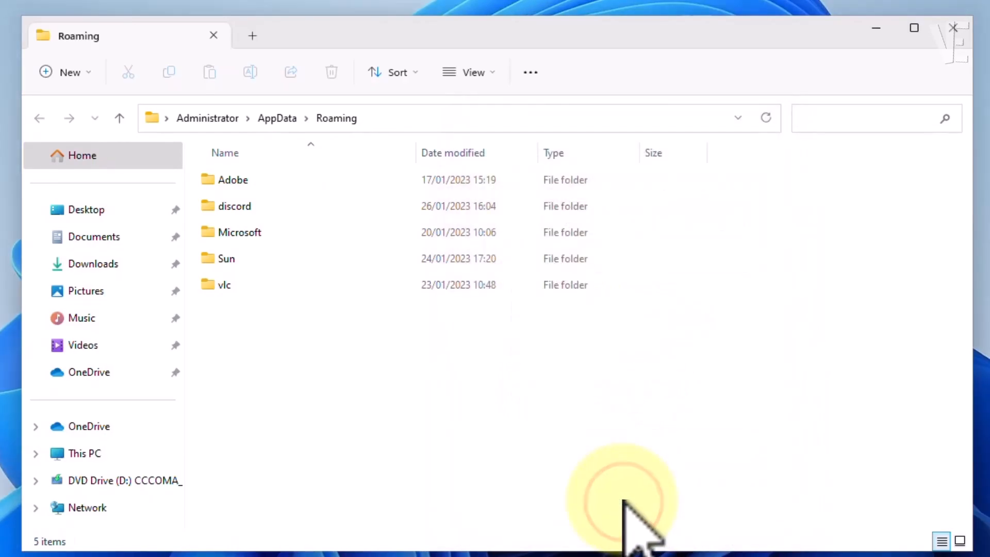
- Delete the discord folder from the Roaming folder and close the File Explorer window
click(243, 209)
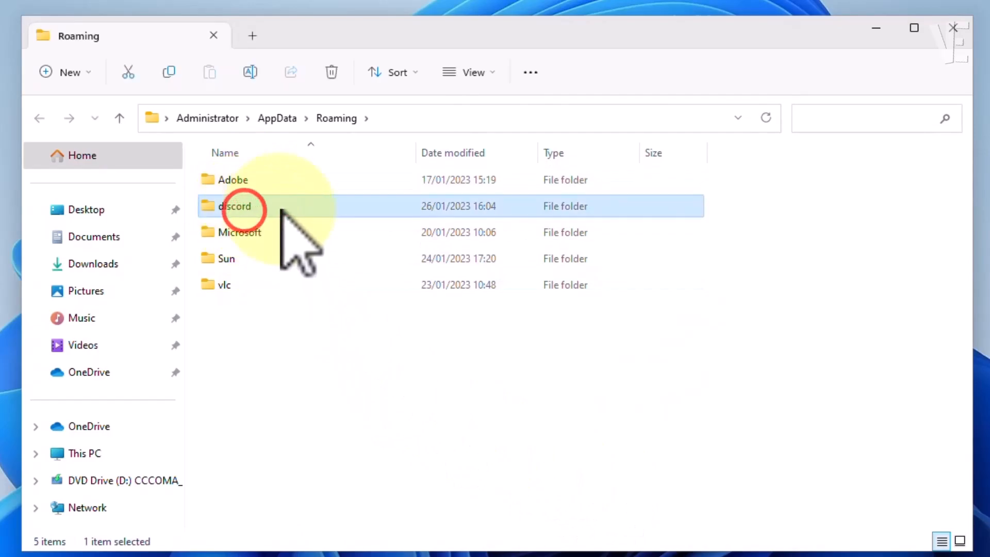
click(332, 72)
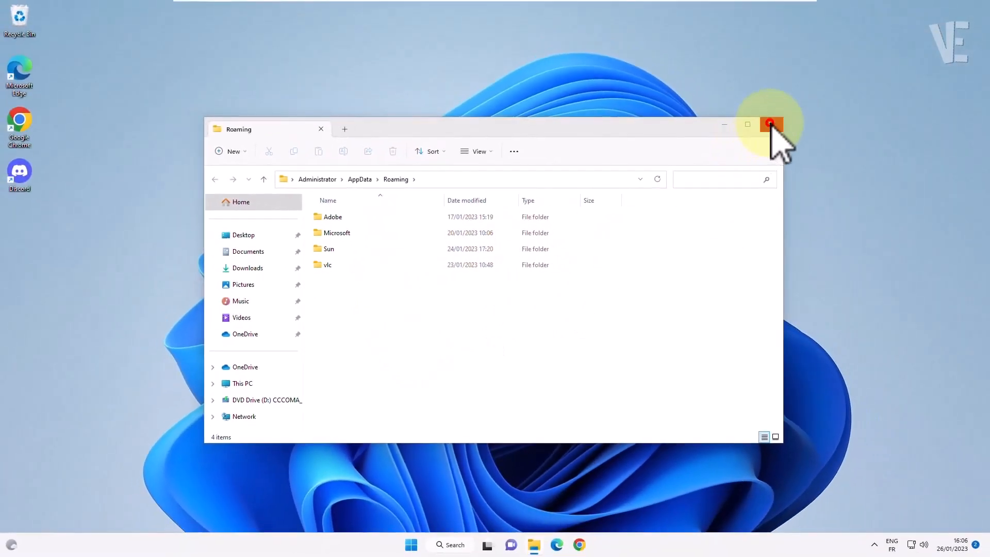
click(770, 124)
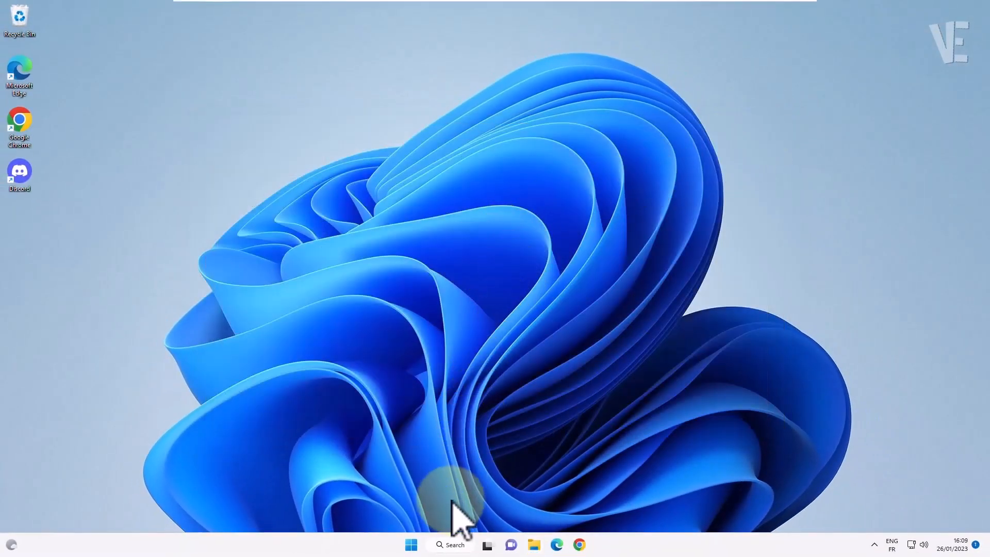
- Search Windows for run and open the Run dialog again
click(442, 544)
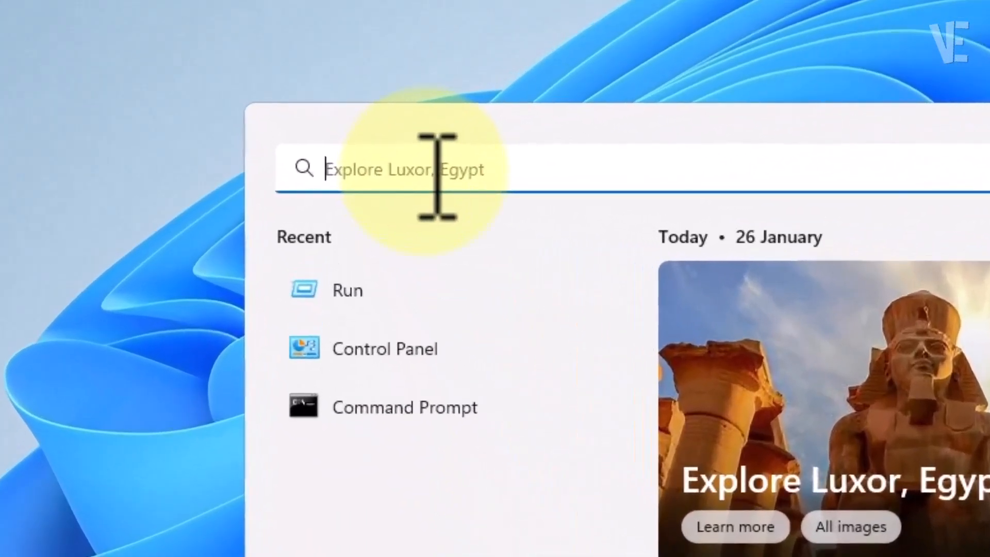
text(r)
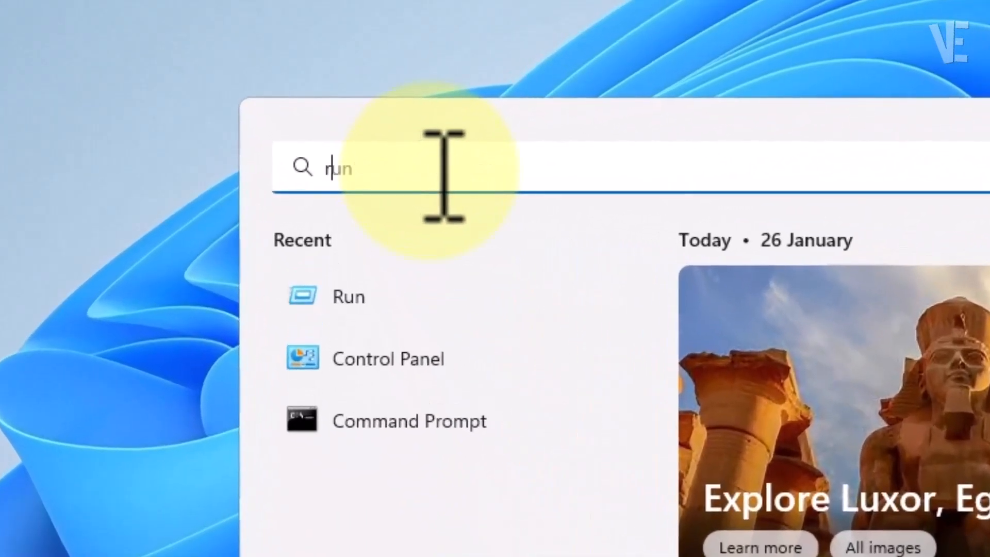
text(un)
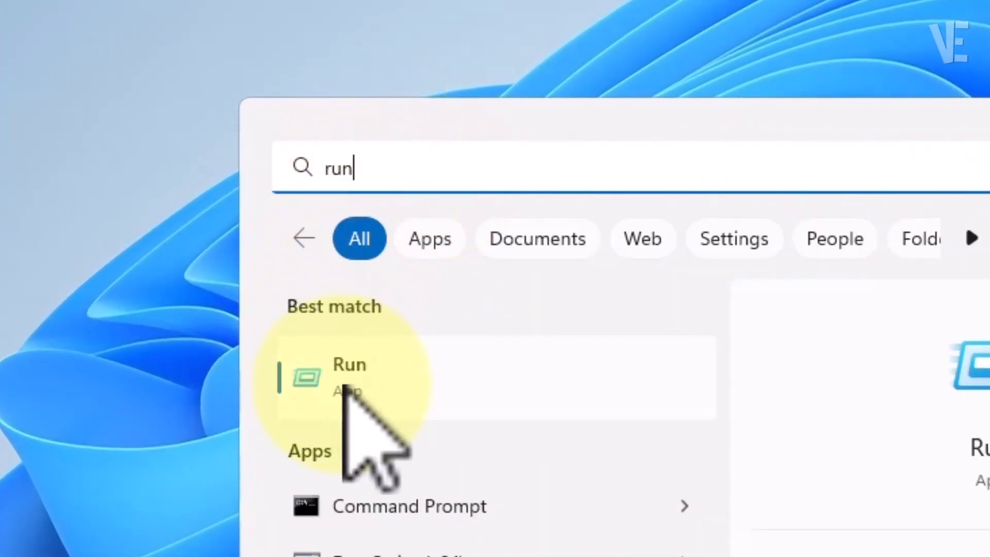
click(384, 387)
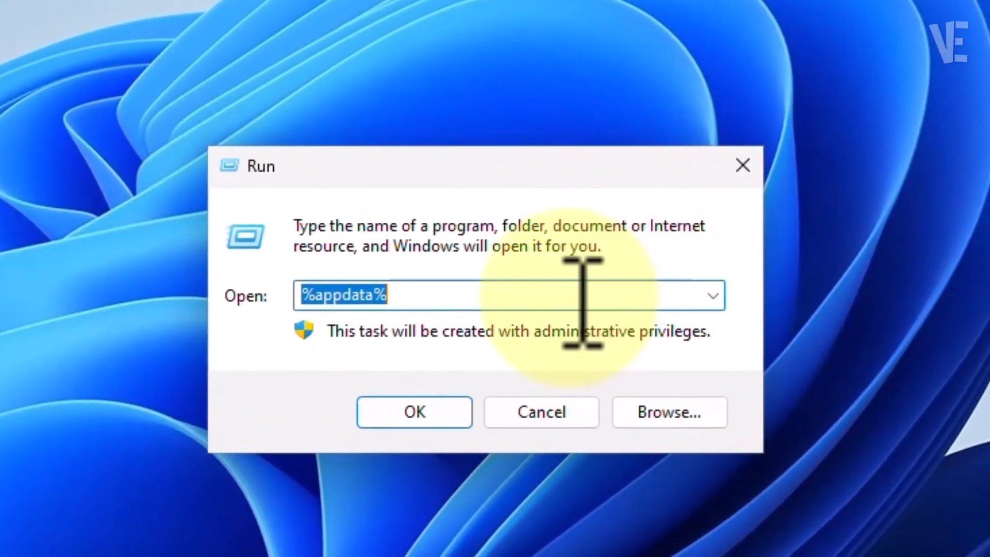
- Replace the command in the Run dialog with %localappdata% and open the Local folder
click(583, 299)
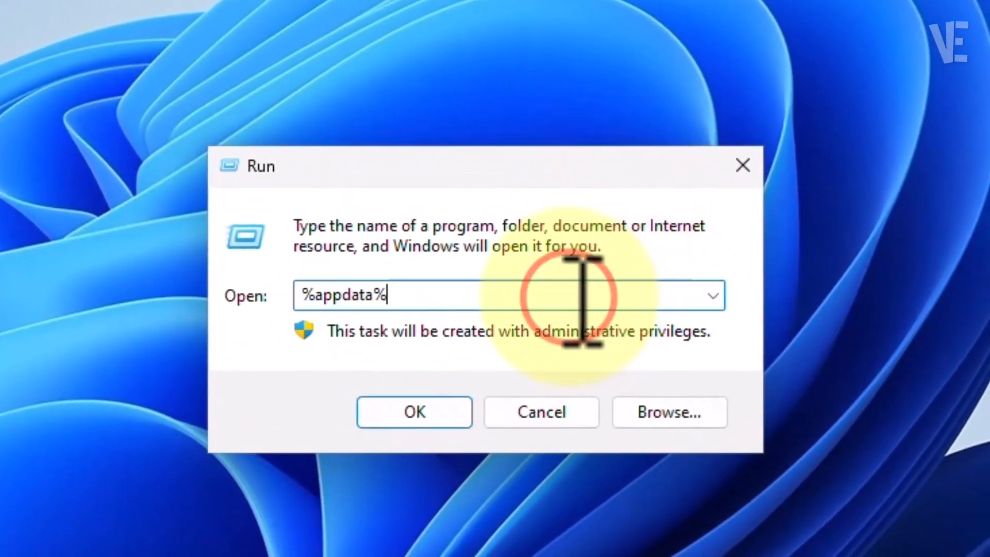
key(BackSpace)
key(BackSpace)
key(BackSpace)
key(BackSpace)
key(BackSpace)
key(BackSpace)
key(BackSpace)
key(BackSpace)
key(BackSpace)
text(%local)
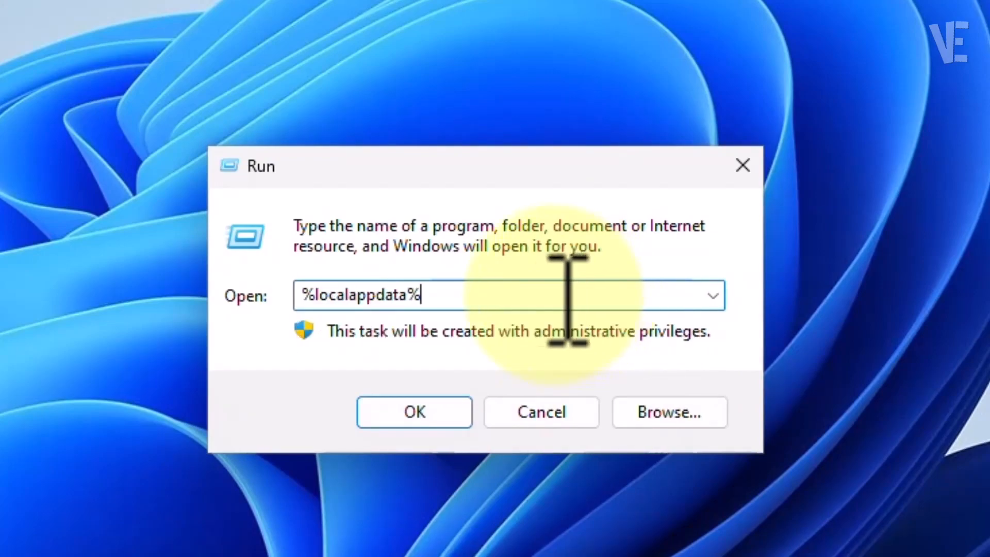
click(418, 419)
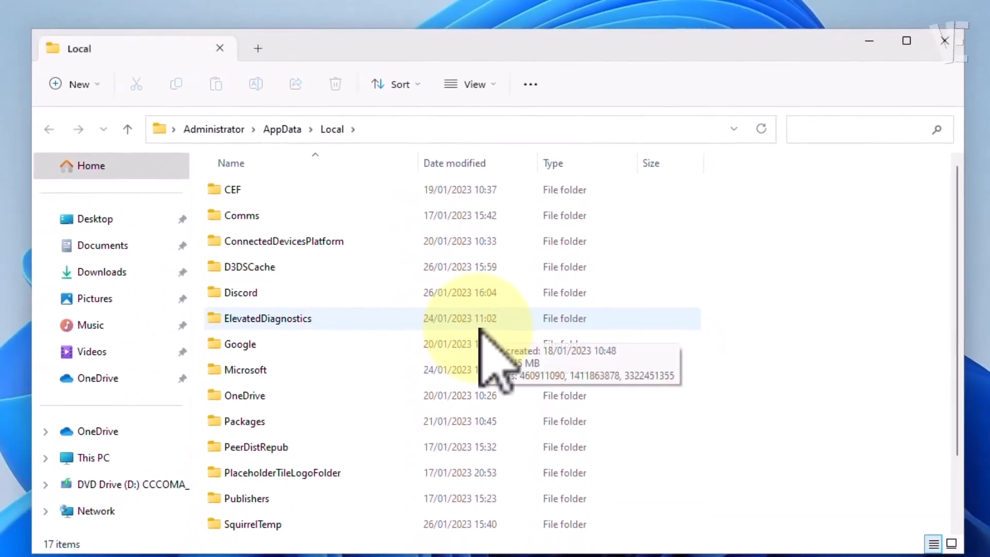
- Check in the folder options' view settings that hidden files, folders and drives are set to show, and confirm the dialog
click(531, 85)
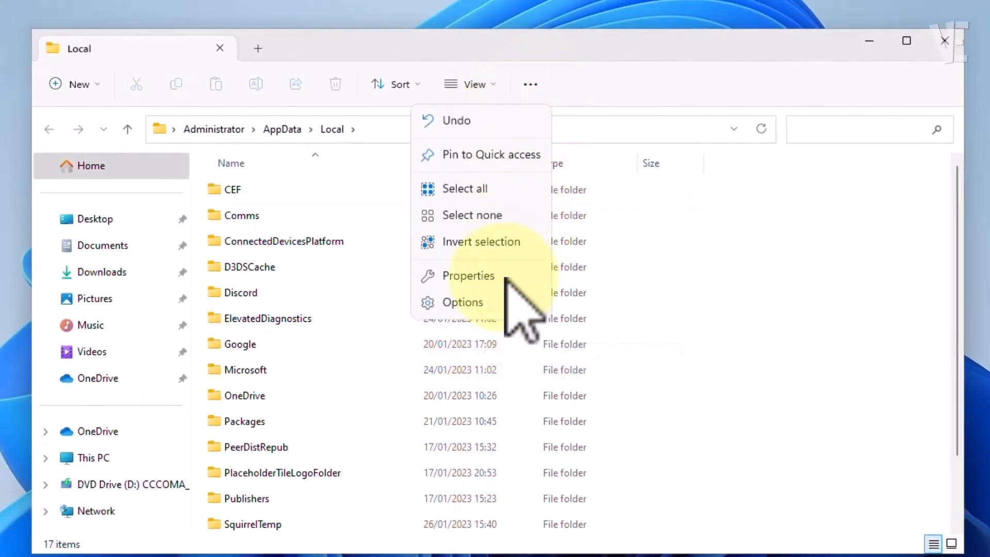
click(487, 303)
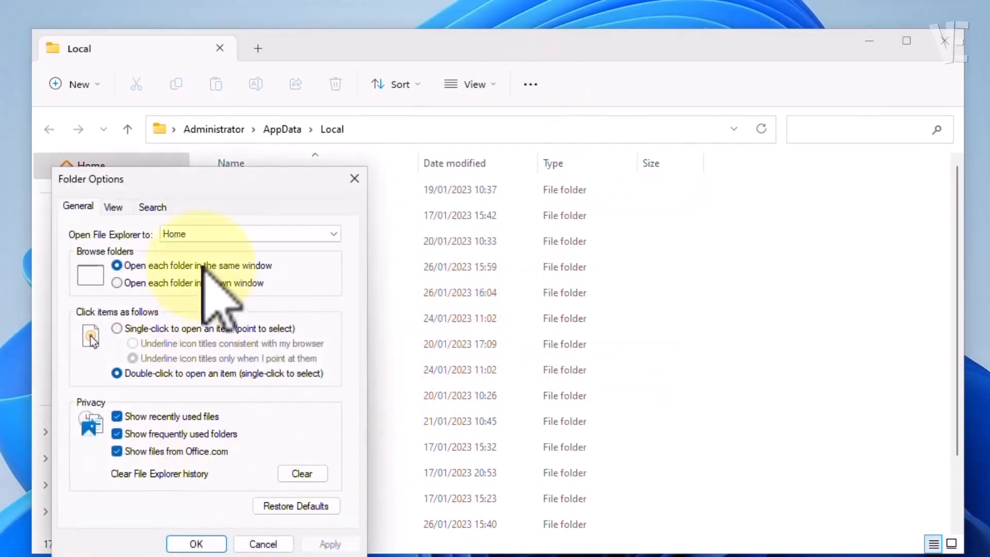
click(114, 207)
drag(196, 179, 571, 122)
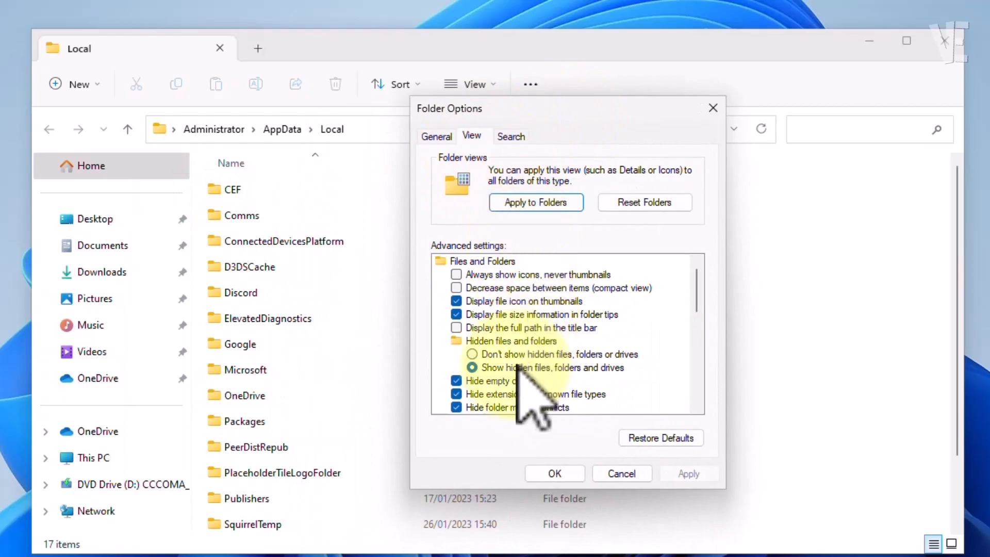
click(555, 472)
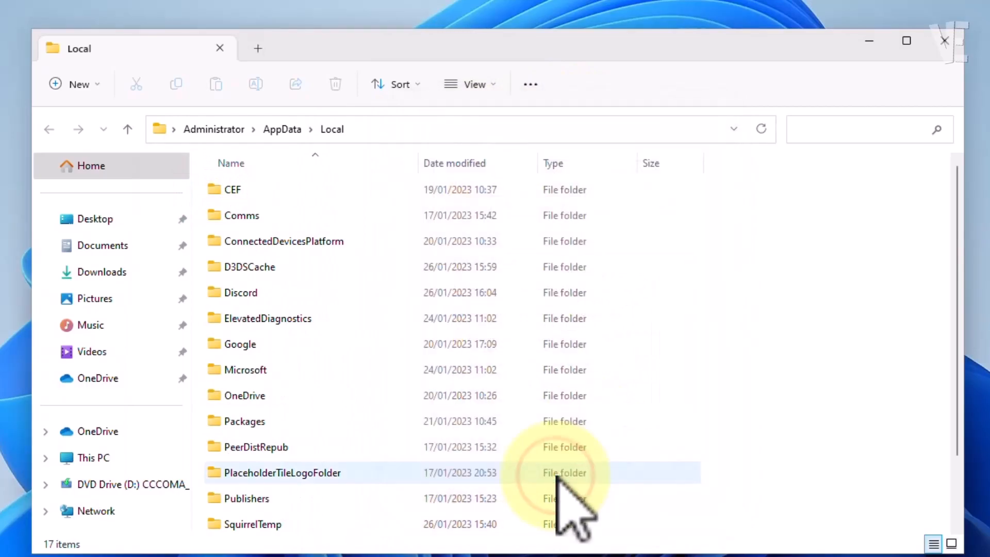
- Delete the Discord folder from the Local folder and close the File Explorer window
click(279, 299)
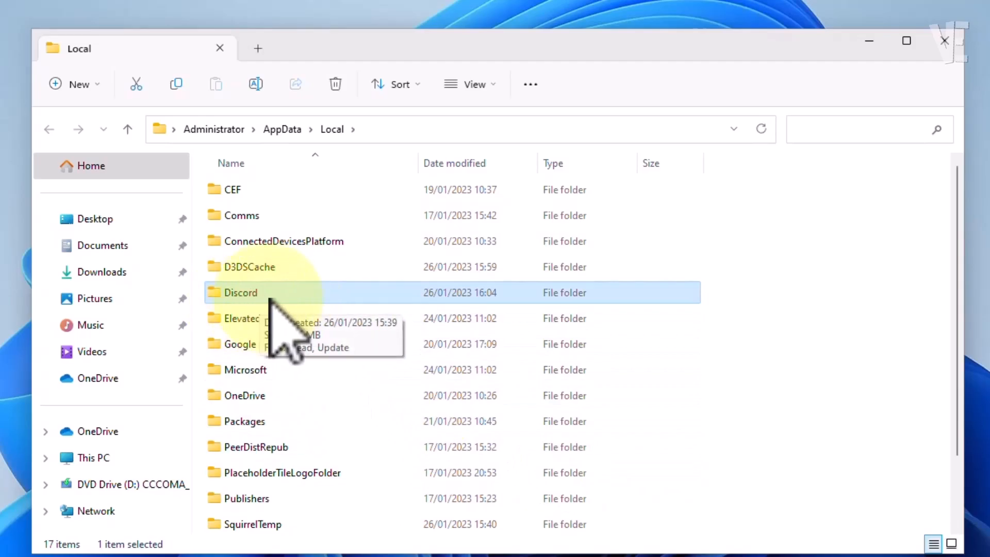
right_click(279, 292)
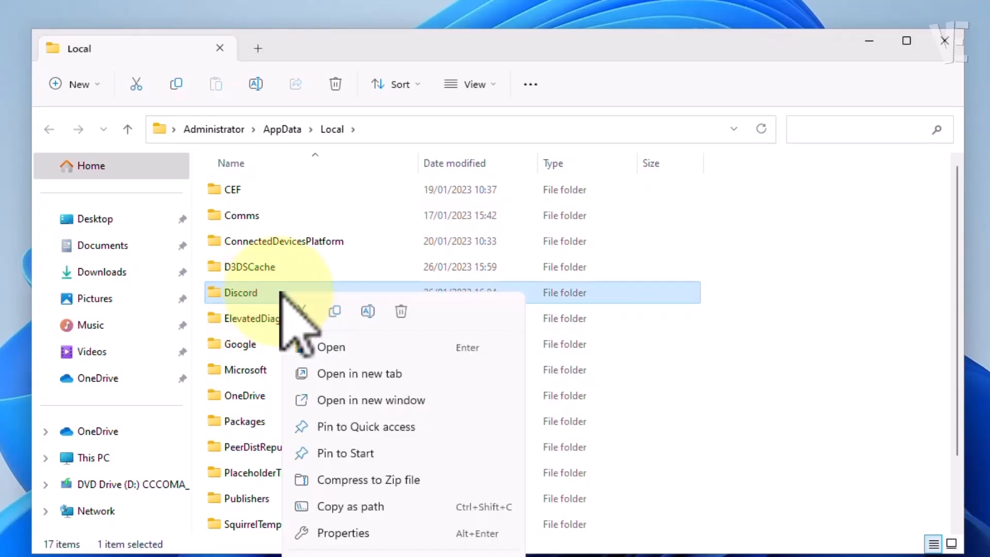
click(401, 311)
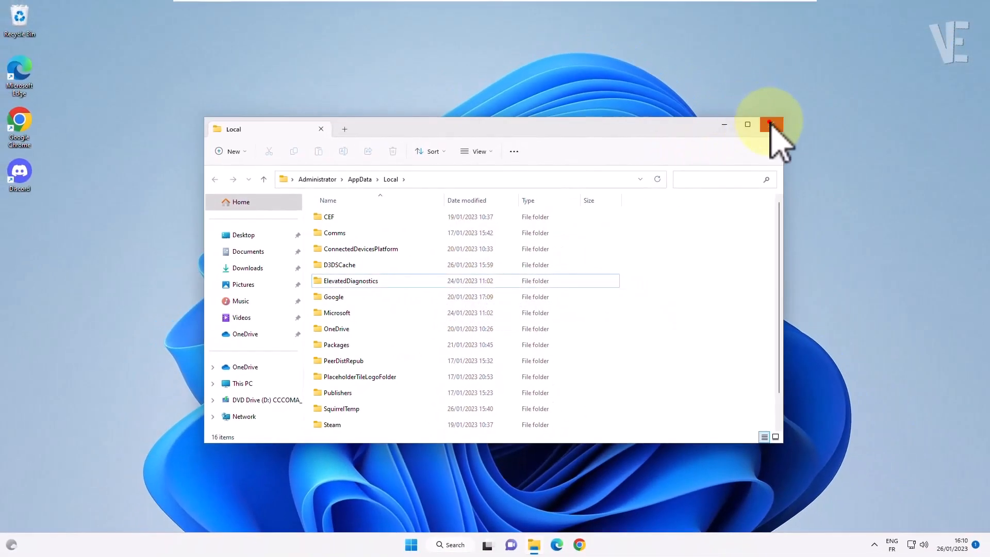
click(771, 124)
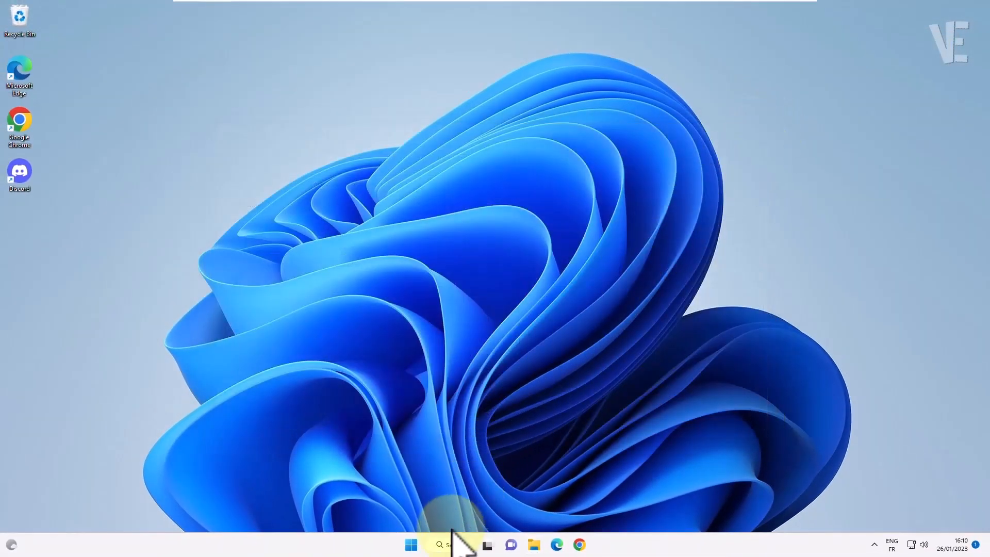
- Search Windows for services.msc and open the Services app
click(446, 546)
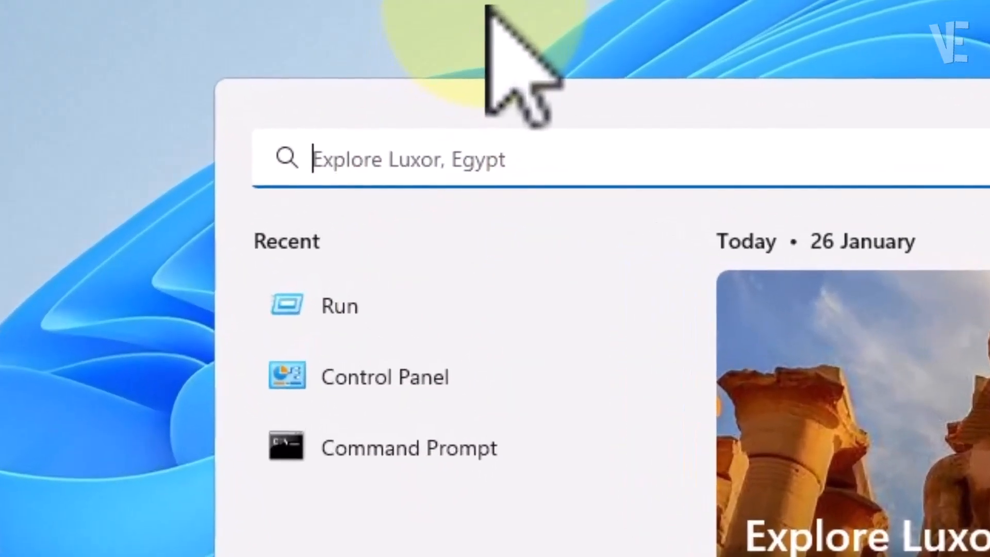
text(services)
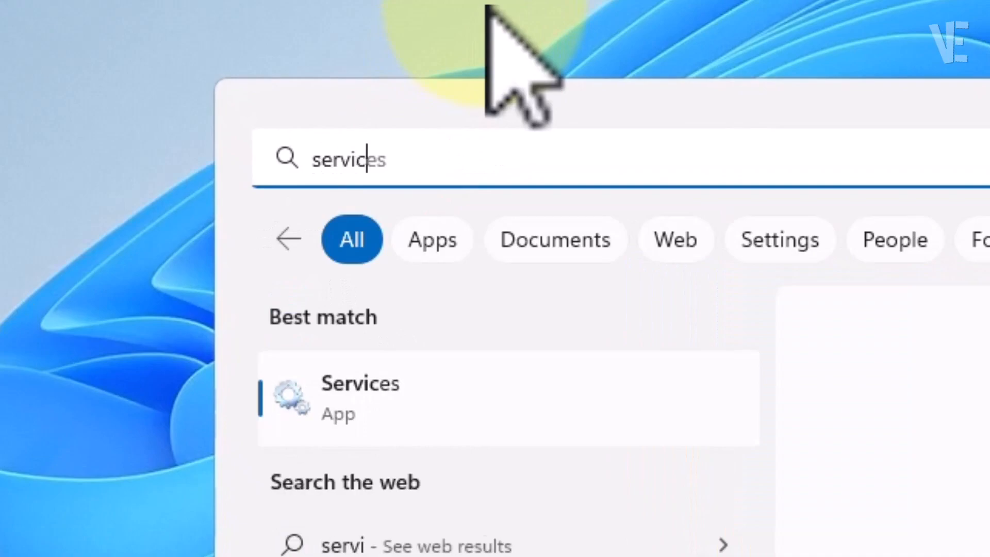
text(.msc)
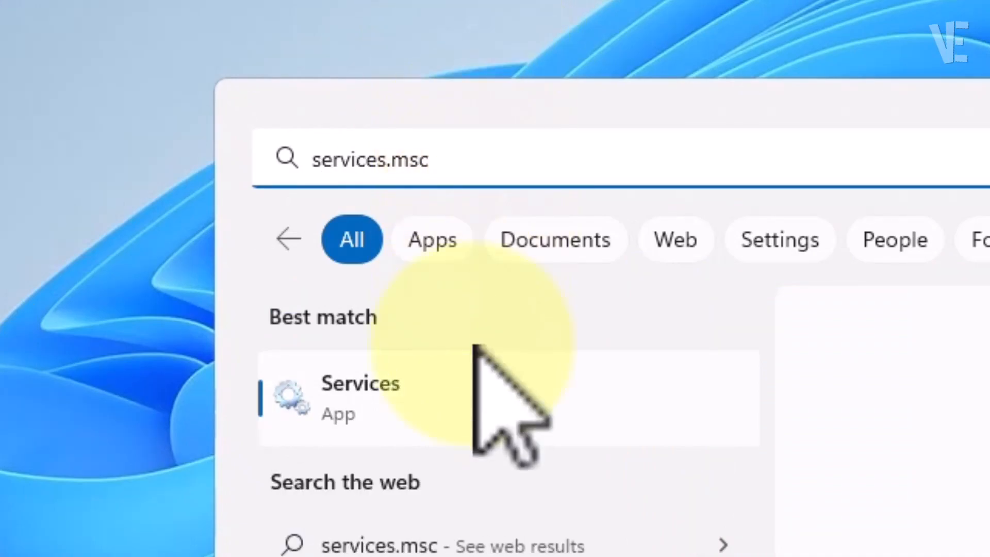
click(408, 392)
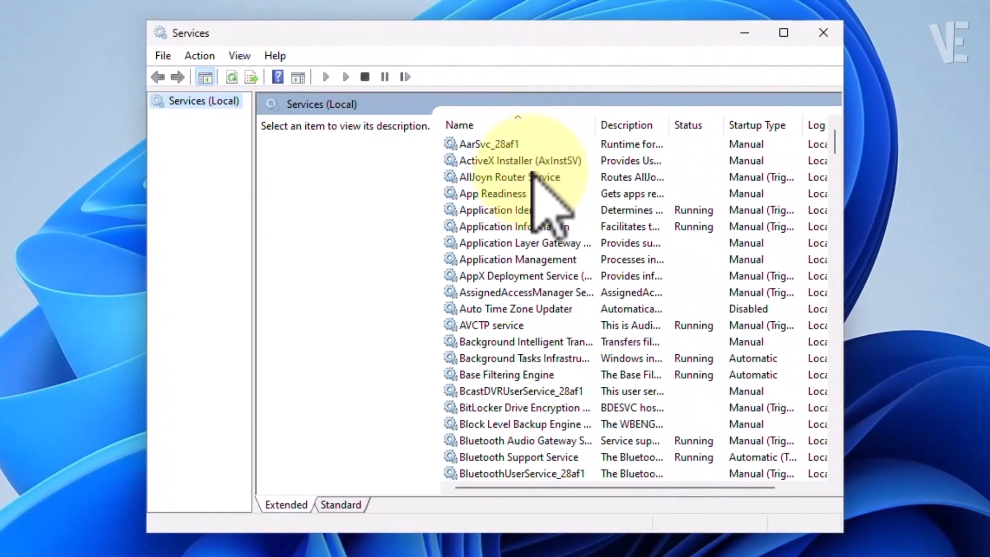
- Locate and select the Quality Windows Audio Video Experience service, widening the Name column to show full service names
click(528, 181)
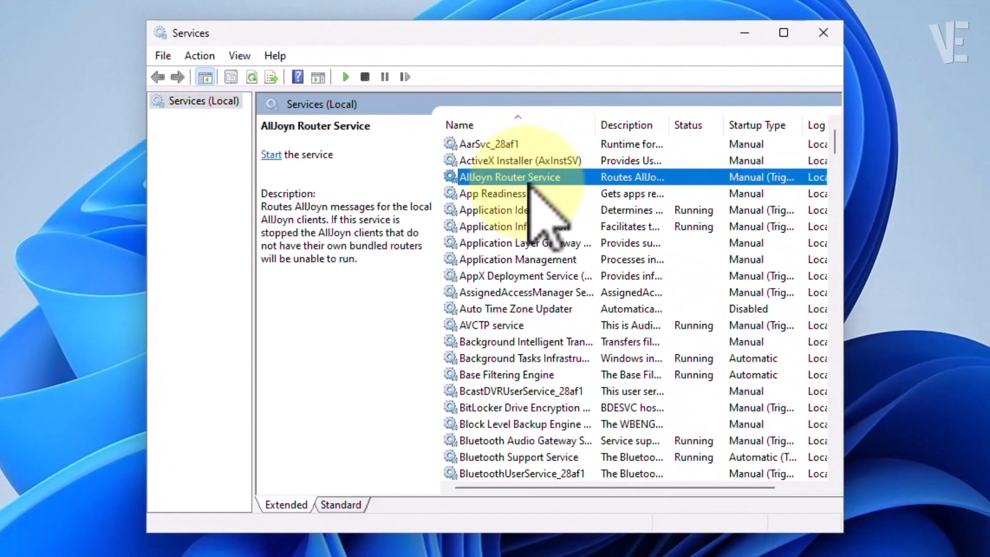
key(q)
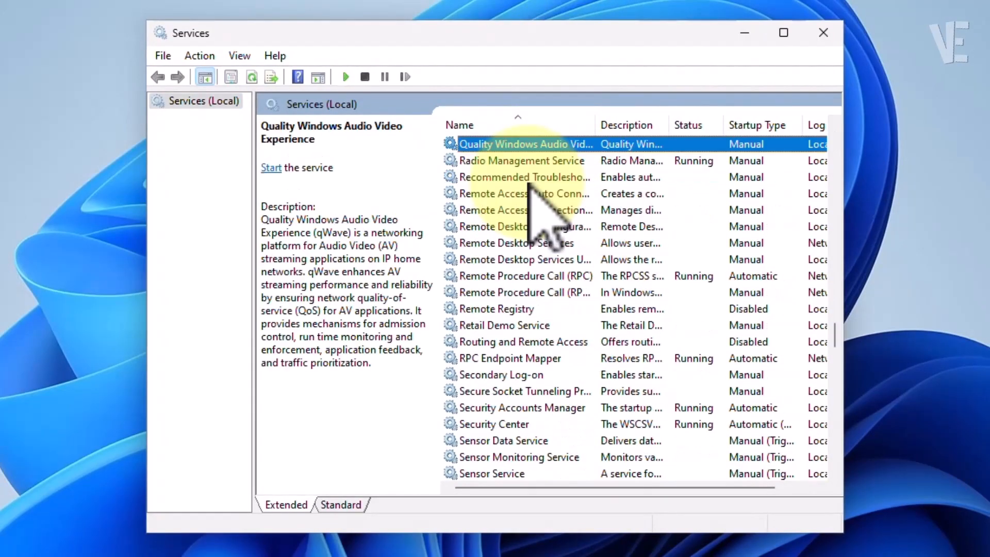
drag(598, 126, 661, 126)
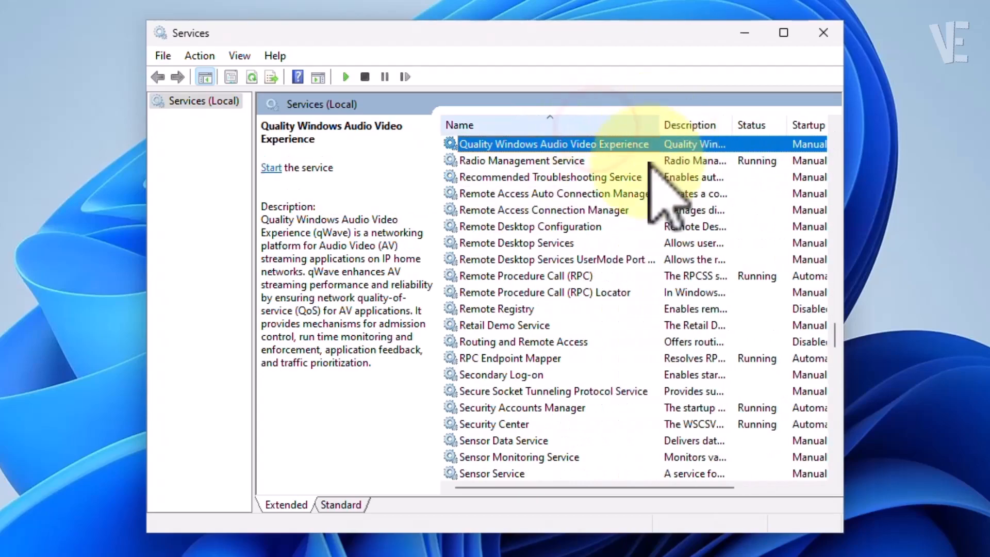
scroll(633, 187, up, 2)
click(531, 247)
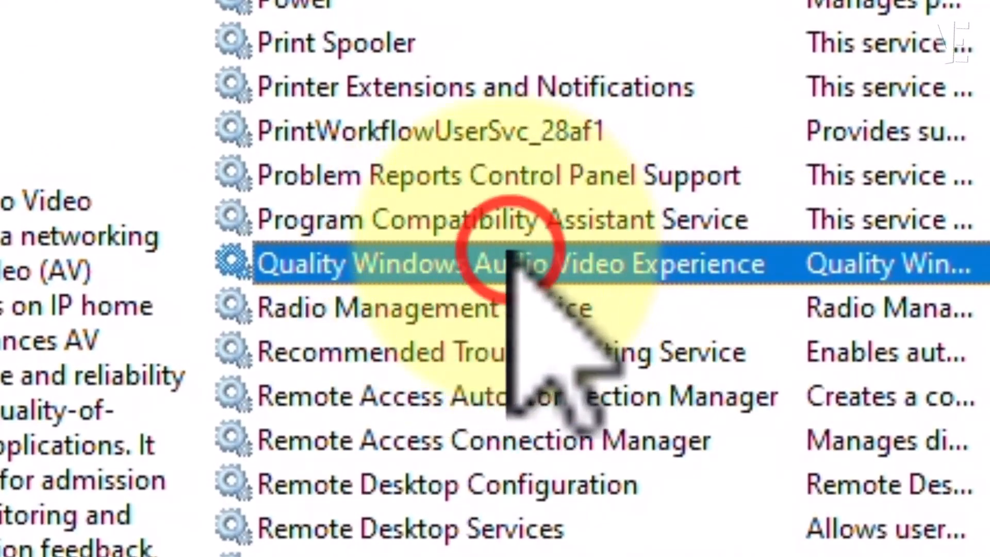
click(601, 282)
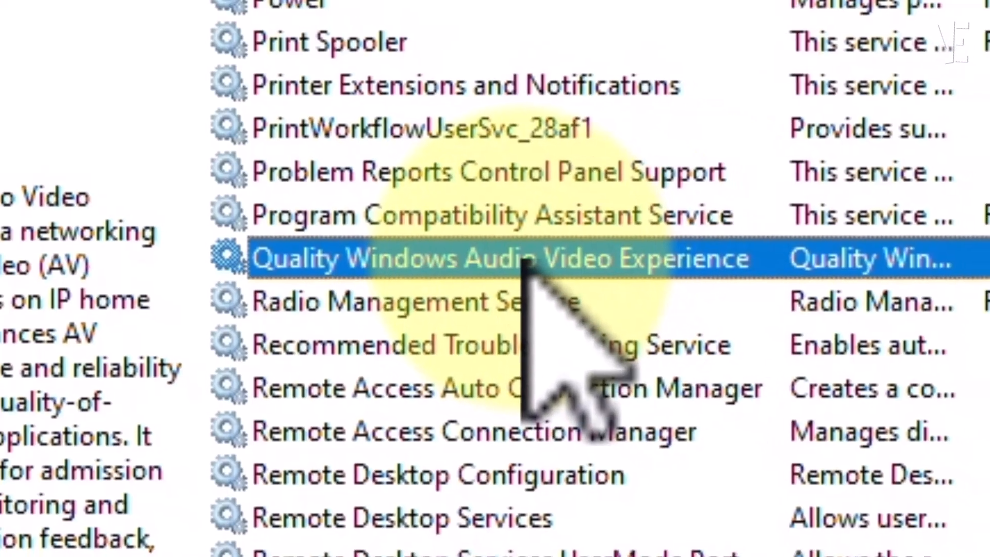
- Set the Quality Windows Audio Video Experience service's startup type to Automatic, start the service and close the Services window
right_click(536, 269)
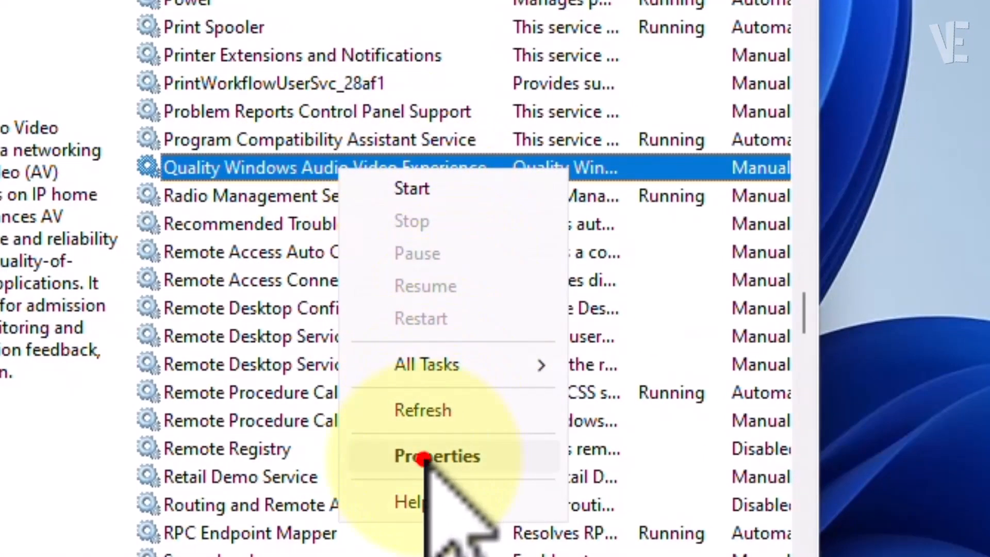
click(423, 457)
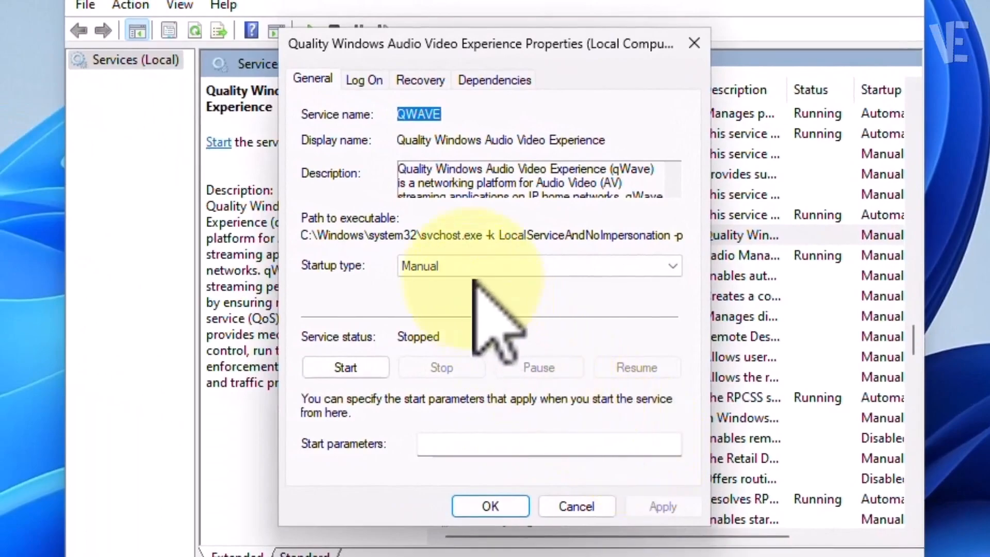
click(513, 266)
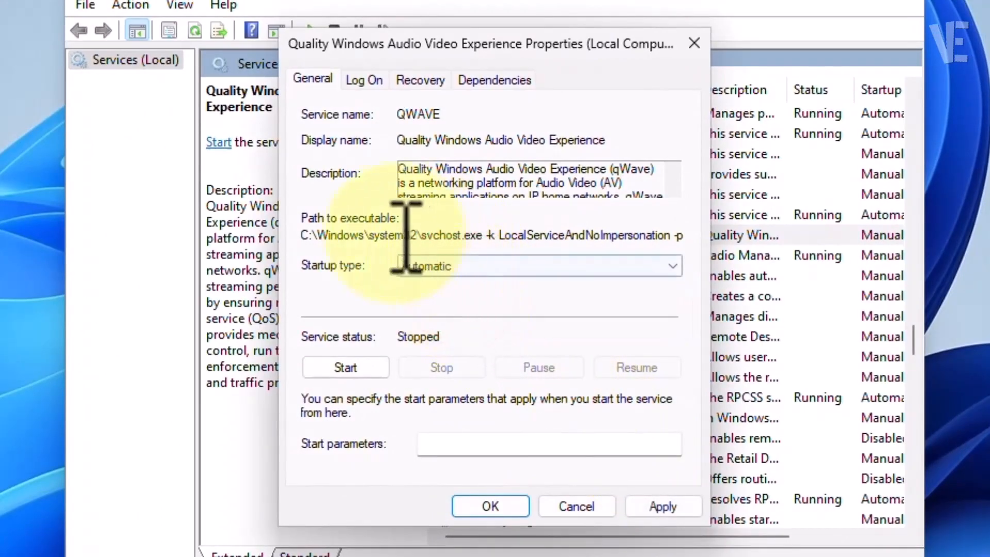
click(664, 508)
click(490, 506)
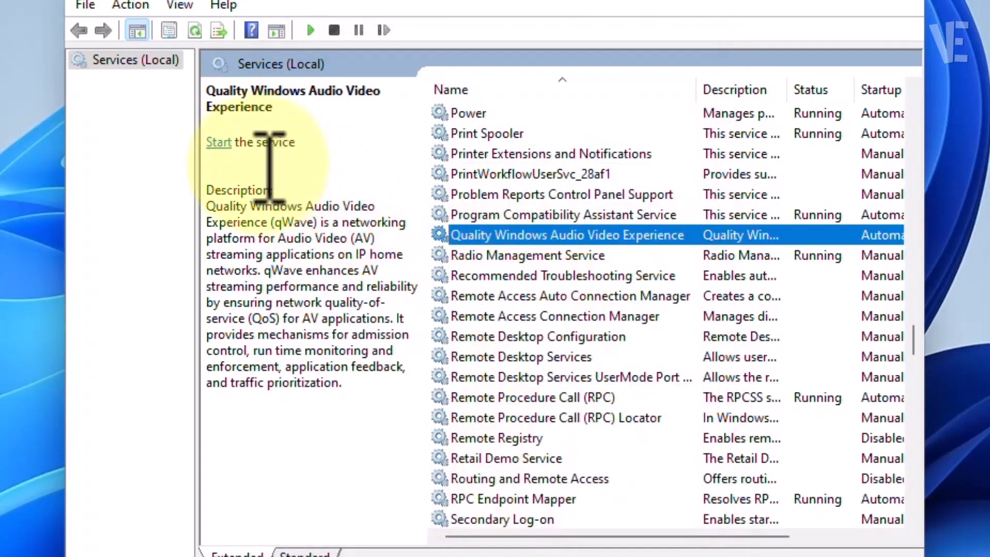
click(225, 145)
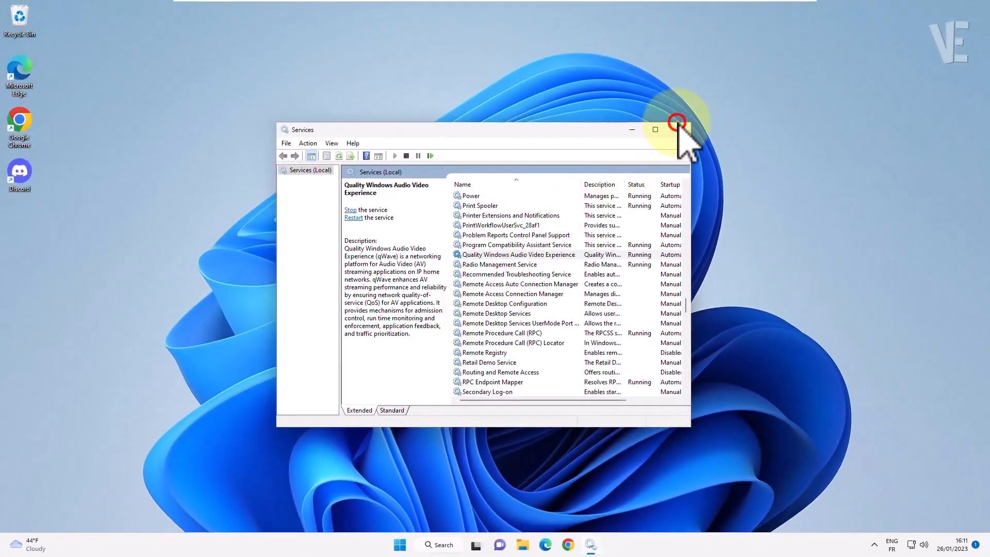
click(677, 127)
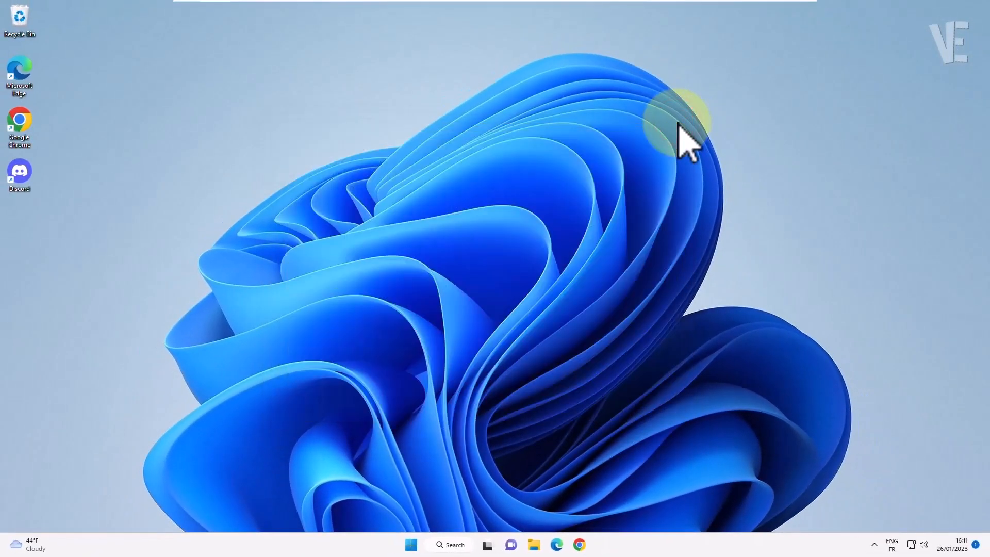
- Switch to Google Chrome, search for discord download and download the Windows installer from the discord.com/download page
click(585, 546)
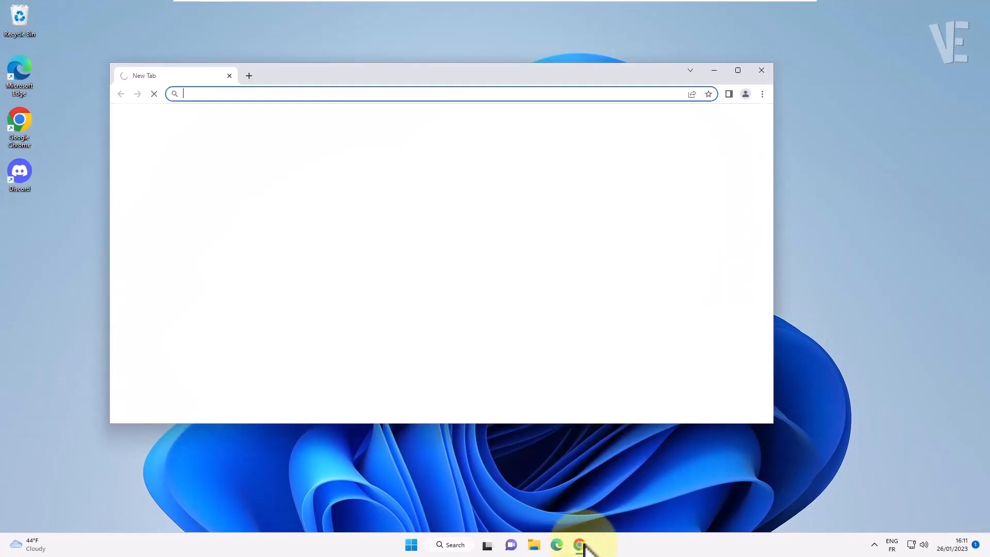
click(454, 266)
text(disco)
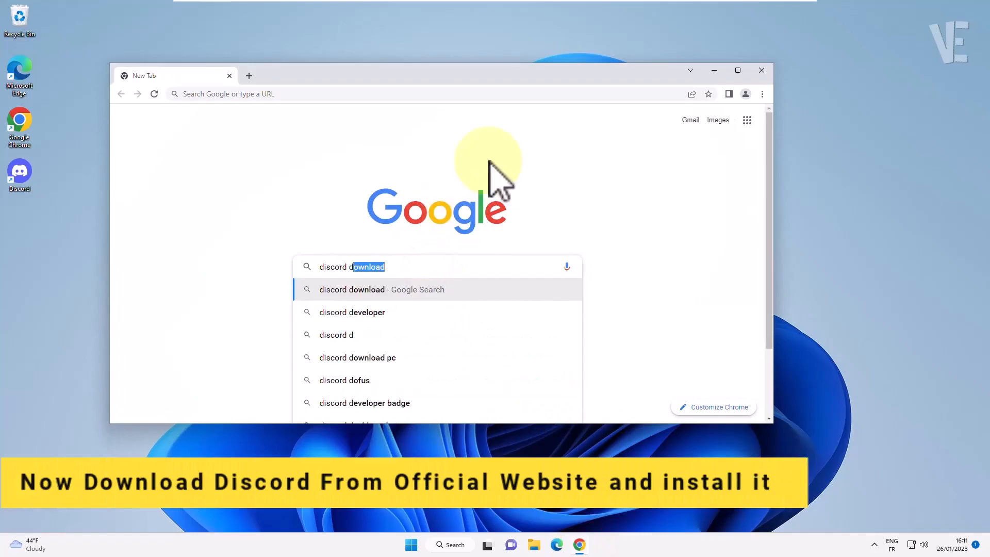
text(rd d)
key(Return)
click(392, 283)
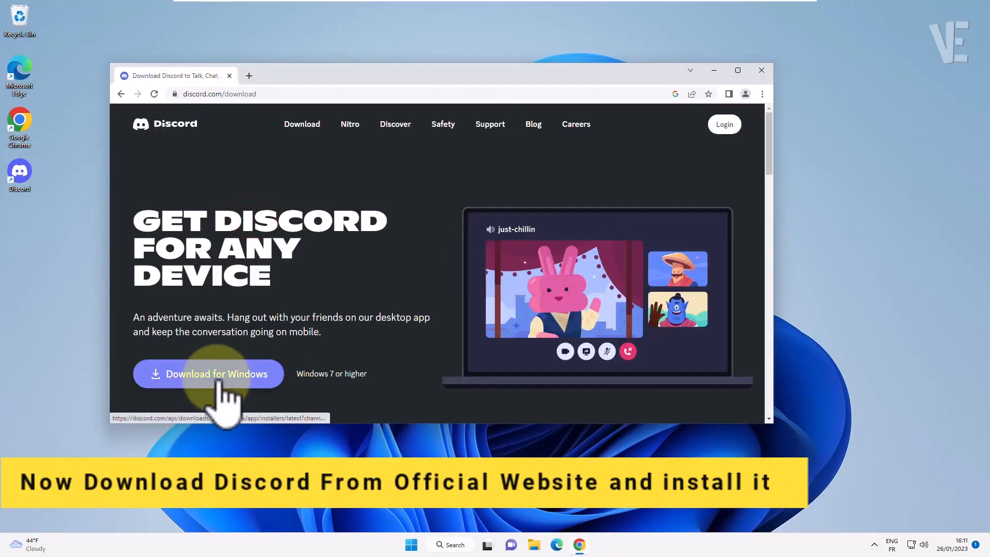
click(215, 377)
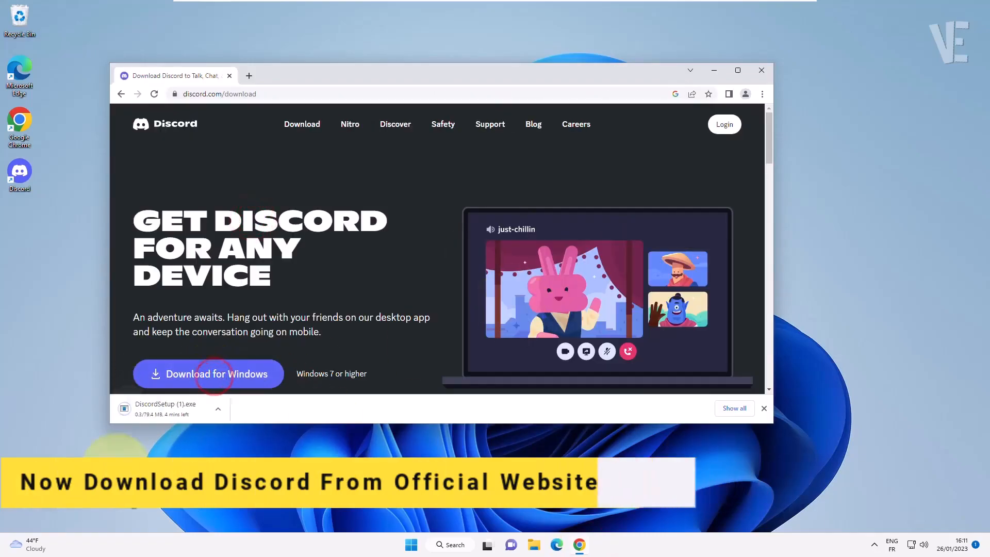